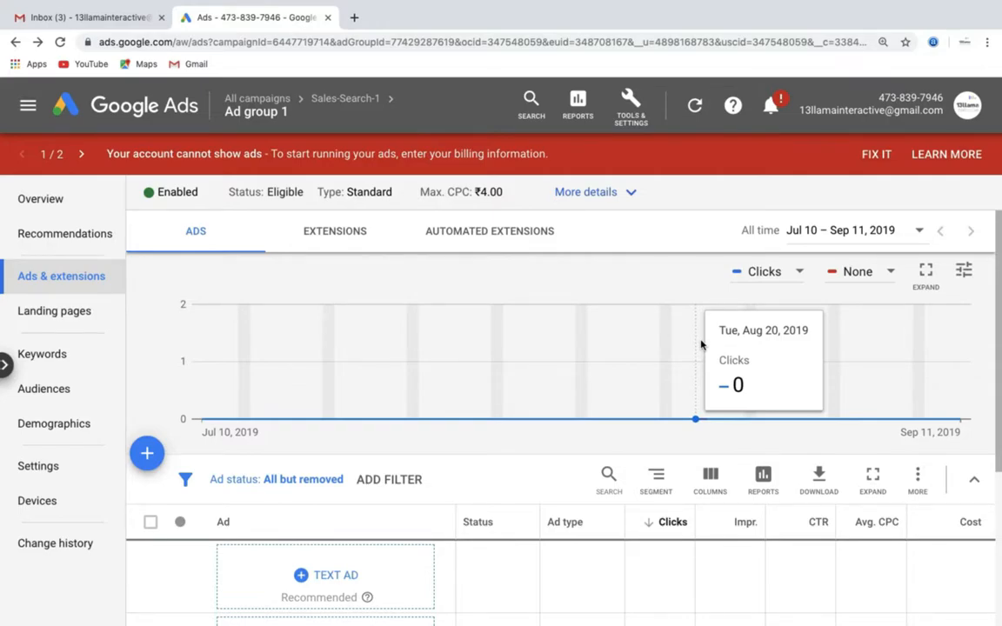
- Open Ad group 1 from the Sales-Search-1 campaign's ad groups list and examine its search keywords
{"action": "scroll", "coordinate": [701, 346], "scroll_direction": "down", "scroll_amount": 3}
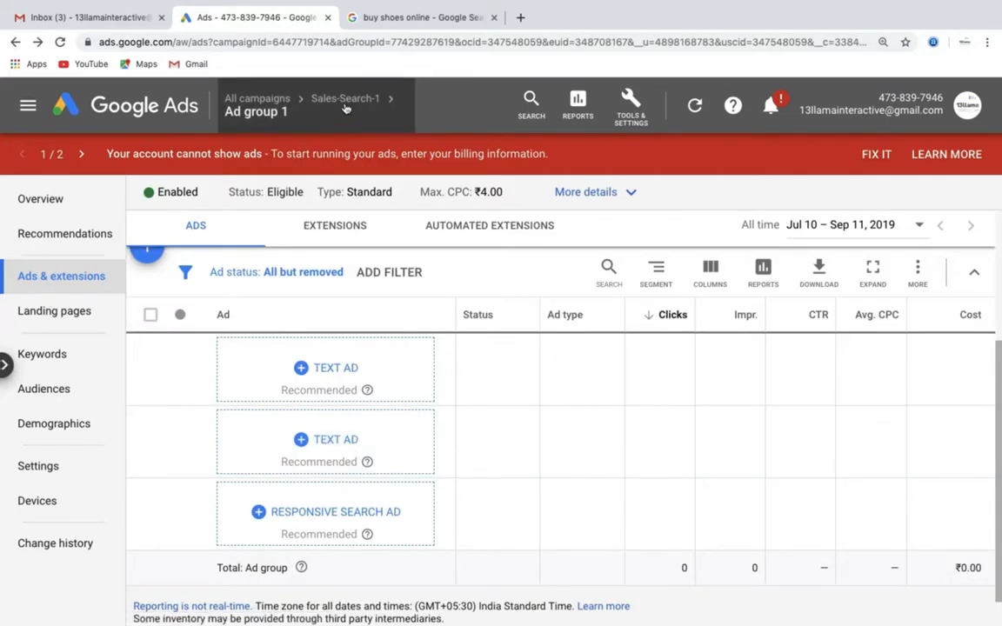
{"action": "left_click", "coordinate": [345, 101]}
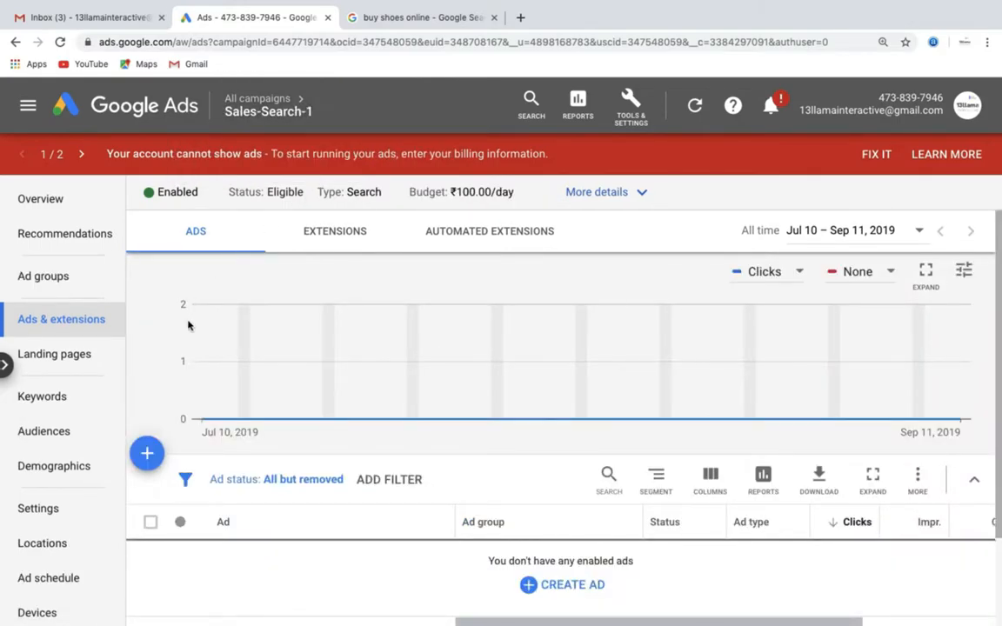
{"action": "left_click", "coordinate": [48, 279]}
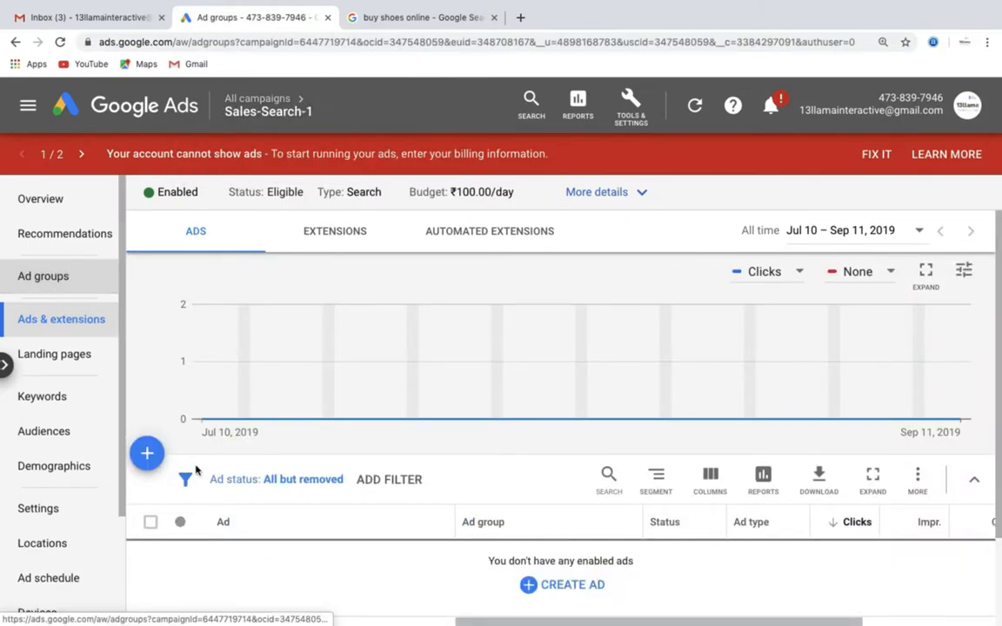
{"action": "left_click", "coordinate": [237, 564]}
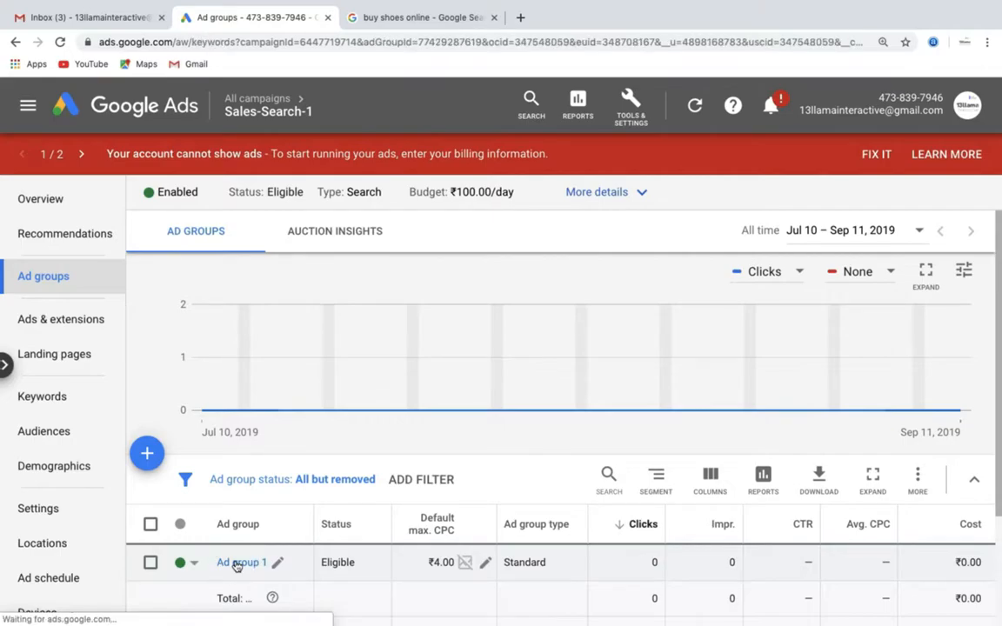
{"action": "scroll", "coordinate": [328, 496], "scroll_direction": "down", "scroll_amount": 2}
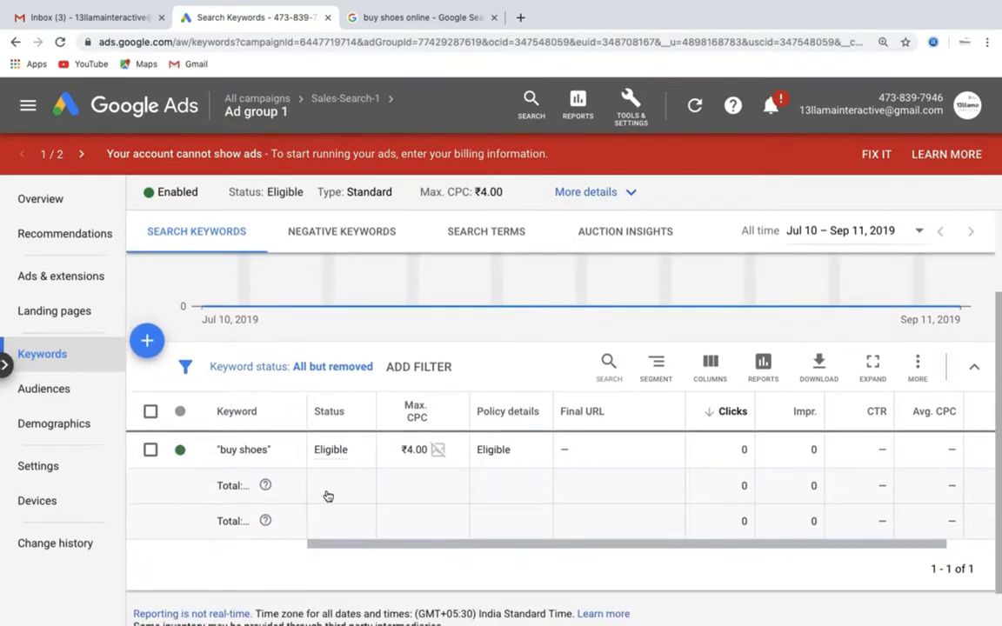
{"action": "scroll", "coordinate": [327, 496], "scroll_direction": "down", "scroll_amount": 1}
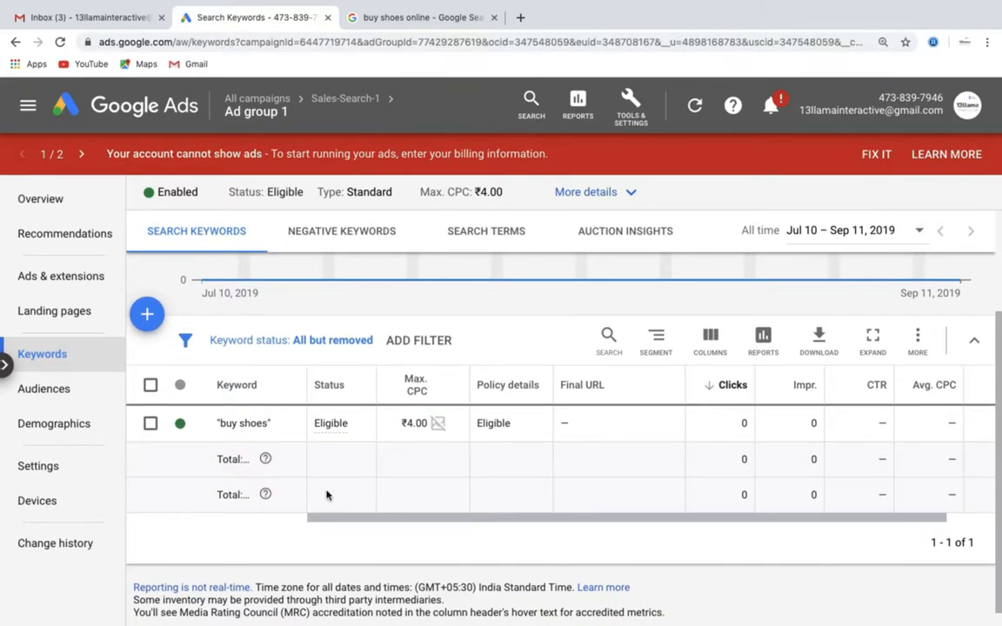
- Start a new text ad from the ads list of Ad group 1
{"action": "left_click", "coordinate": [77, 273]}
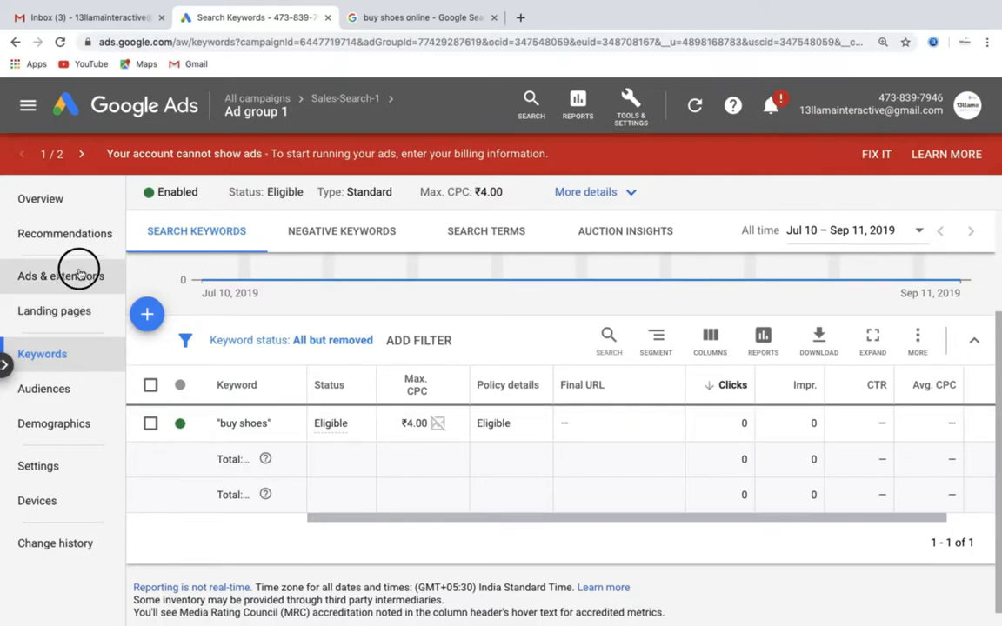
{"action": "scroll", "coordinate": [264, 362], "scroll_direction": "down", "scroll_amount": 4}
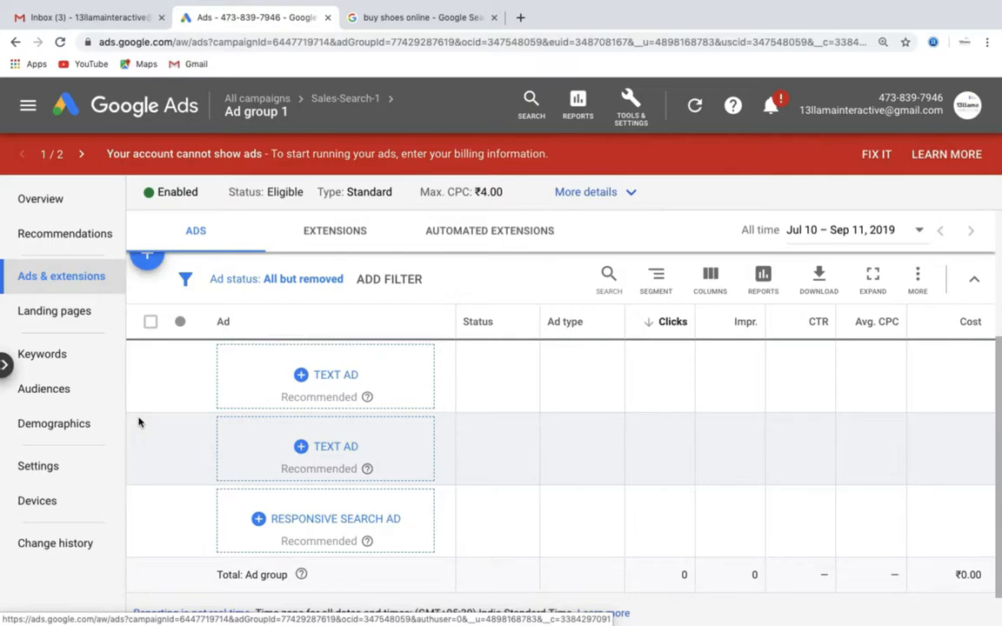
{"action": "scroll", "coordinate": [138, 421], "scroll_direction": "down", "scroll_amount": 1}
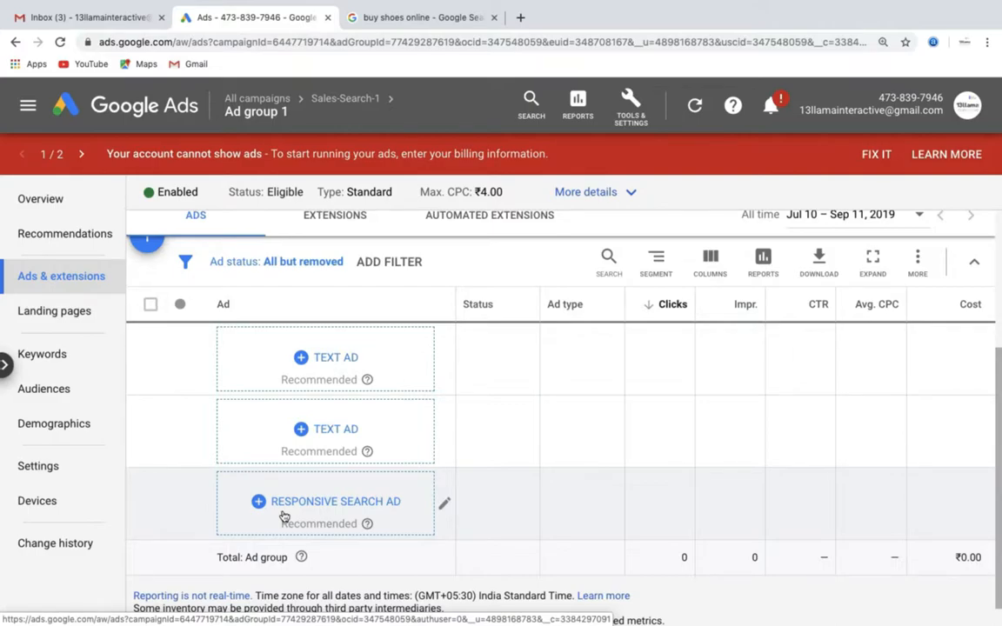
{"action": "left_click", "coordinate": [301, 357]}
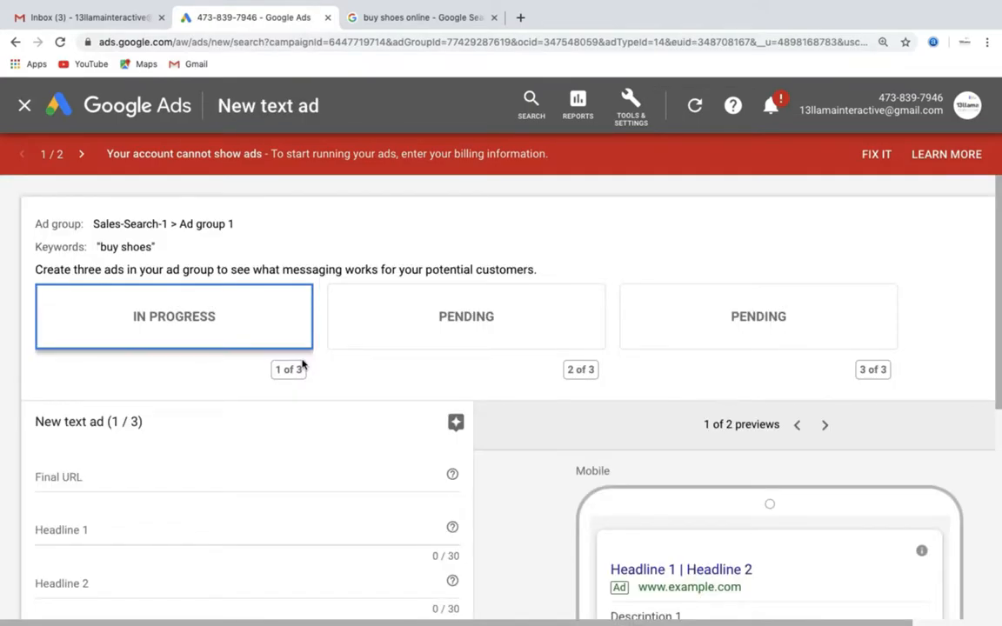
{"action": "scroll", "coordinate": [301, 365], "scroll_direction": "down", "scroll_amount": 3}
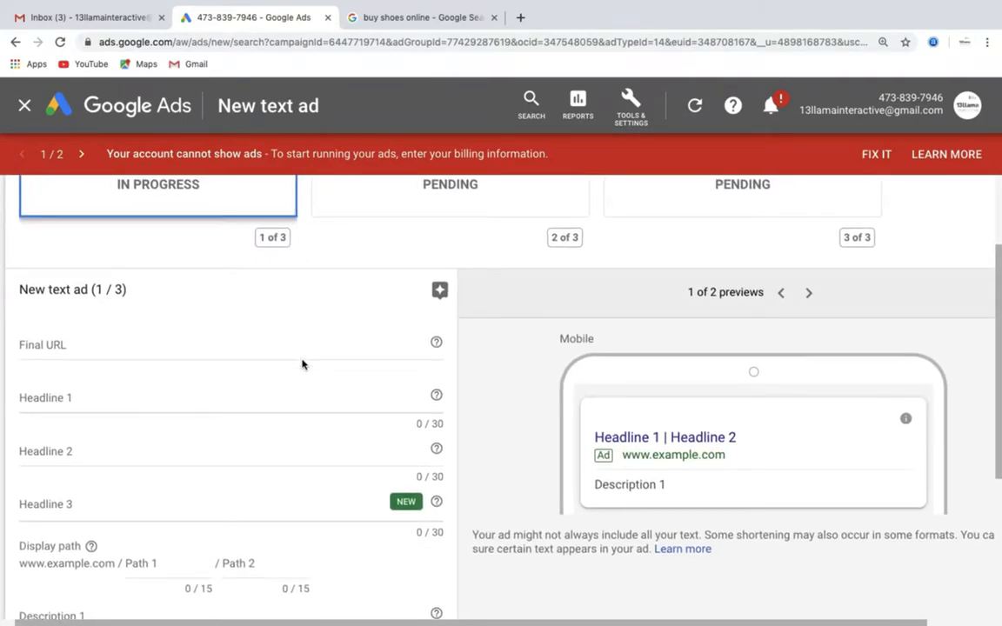
{"action": "scroll", "coordinate": [302, 365], "scroll_direction": "down", "scroll_amount": 1}
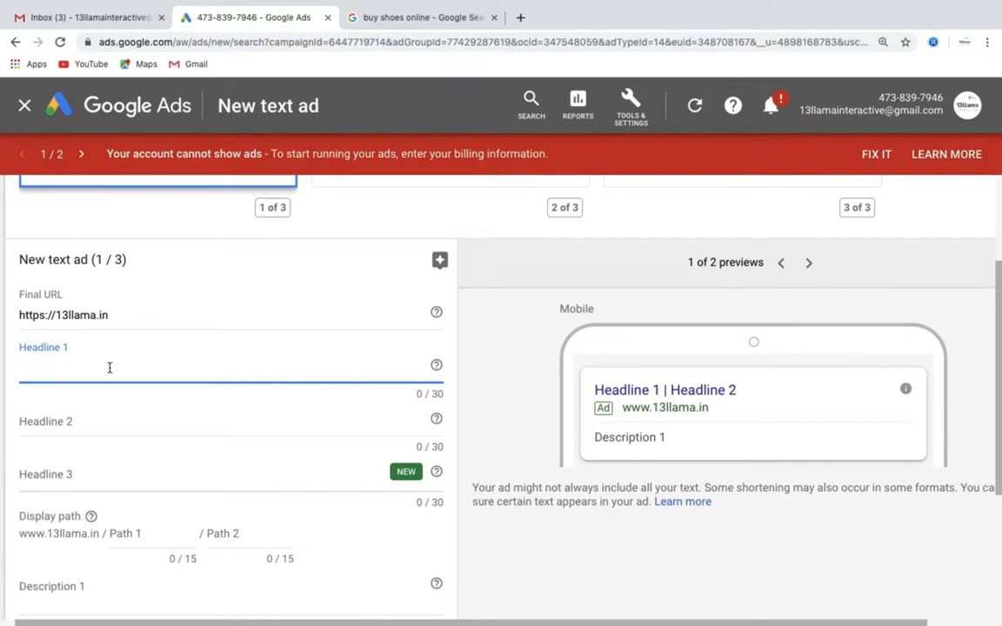
{"action": "type", "text": "Buy Shoes Online "}
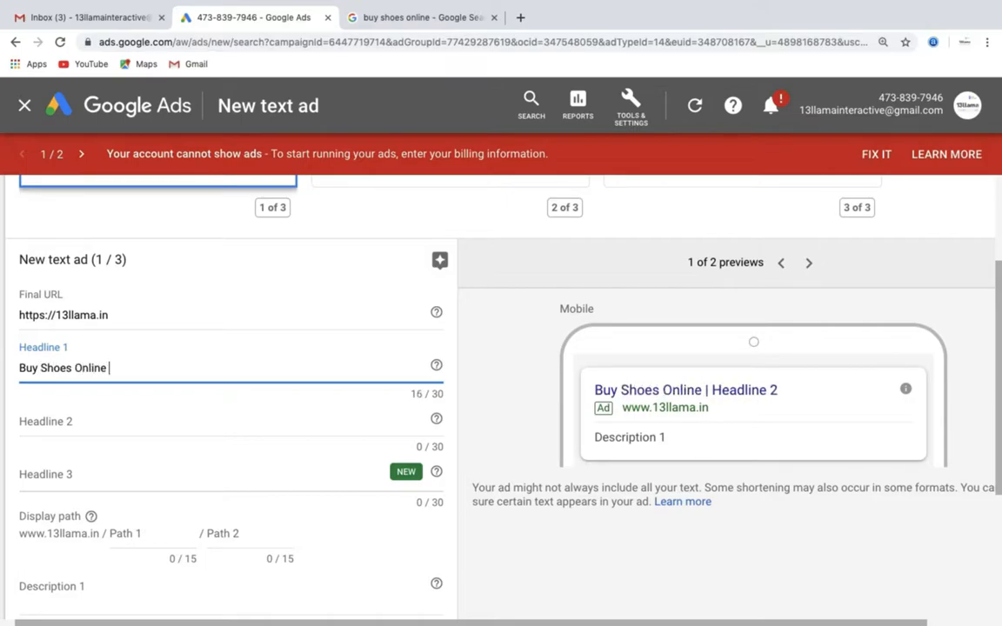
{"action": "type", "text": "@ "}
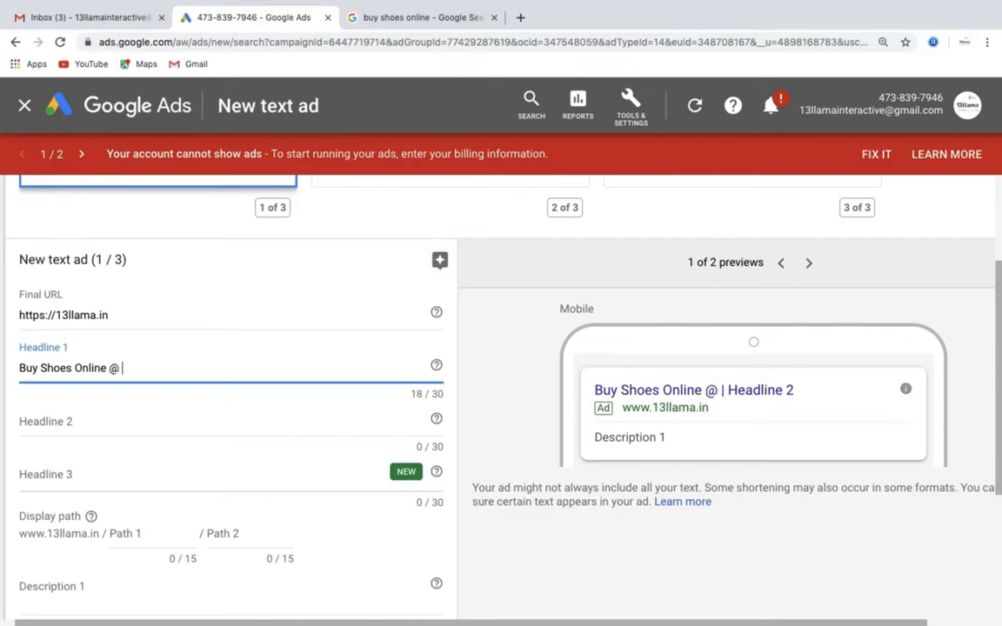
{"action": "type", "text": "599/-"}
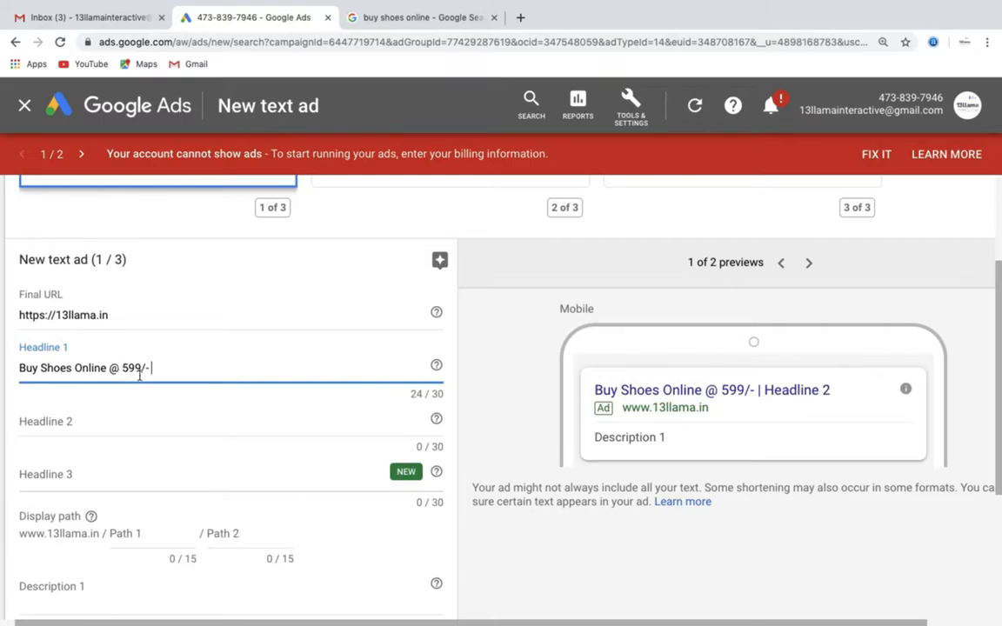
- Set Headline 2 of the text ad to "TikTok Shoes at best price"
{"action": "left_click", "coordinate": [57, 421]}
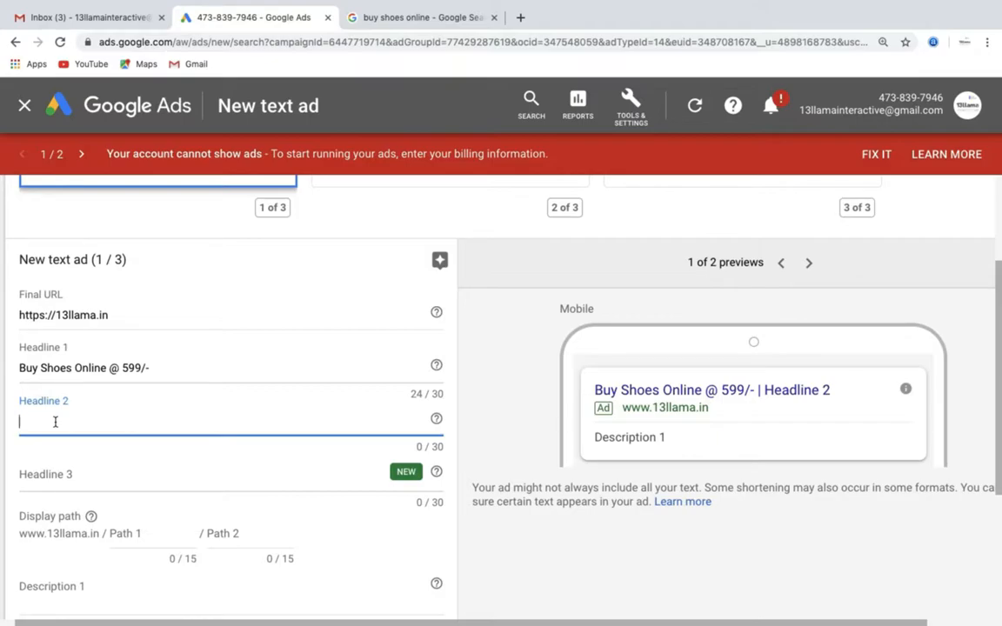
{"action": "type", "text": "Tiki"}
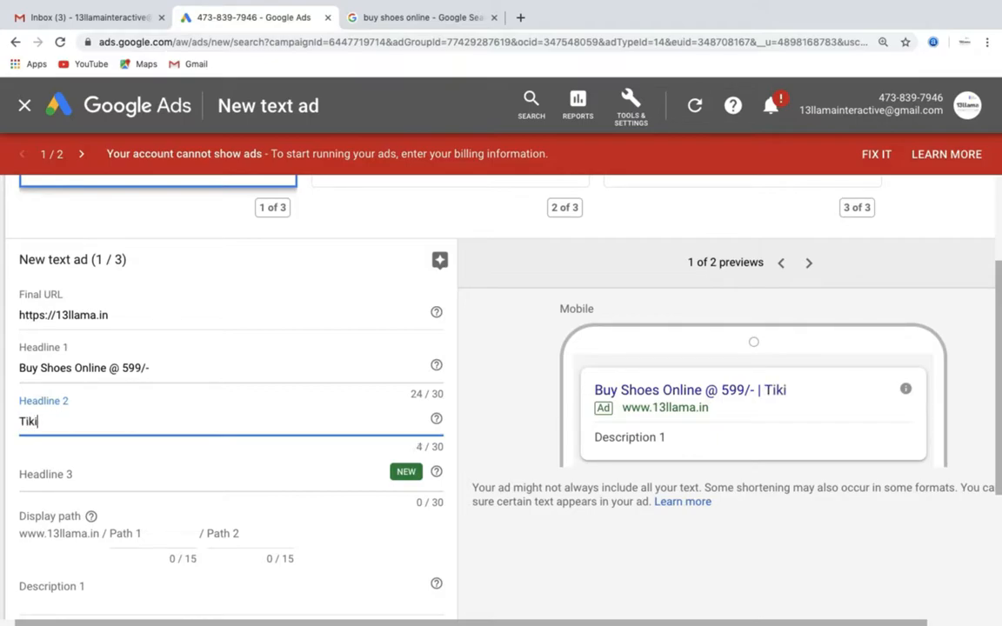
{"action": "key", "text": "BackSpace"}
{"action": "type", "text": "Tok Shoes"}
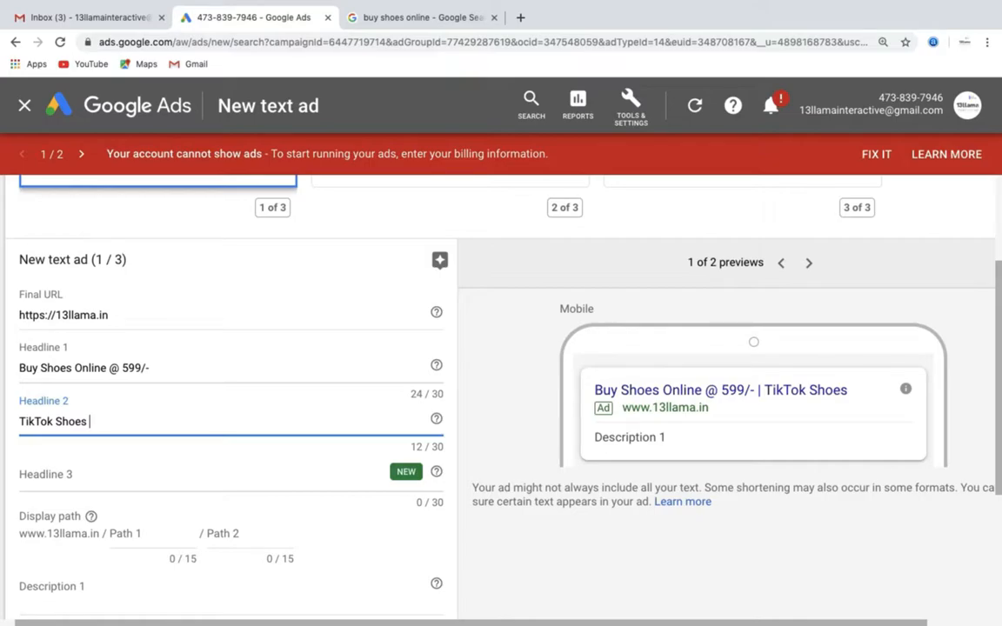
{"action": "type", "text": "at bes"}
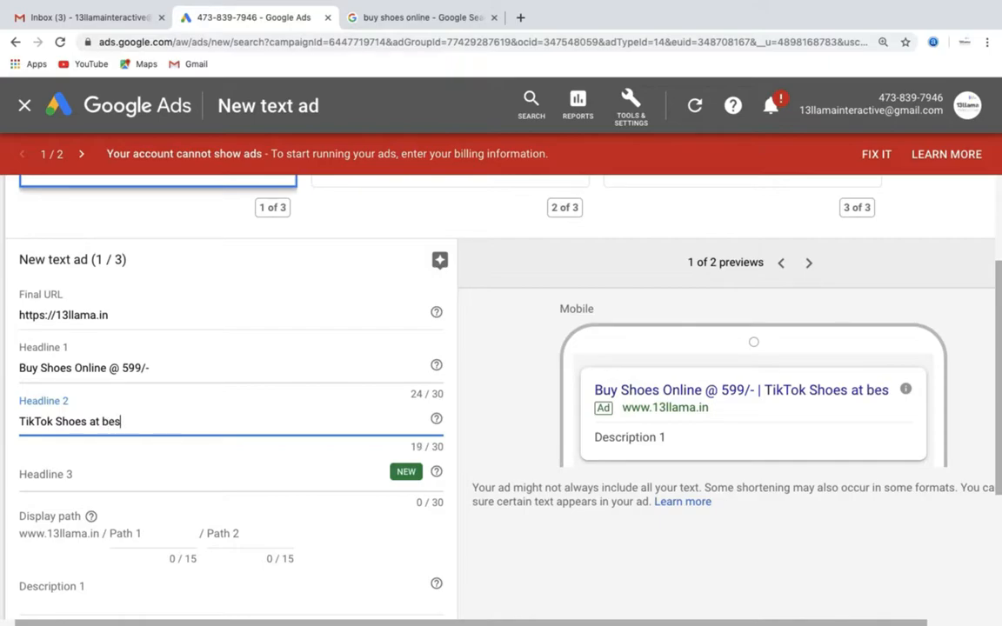
{"action": "type", "text": "t price"}
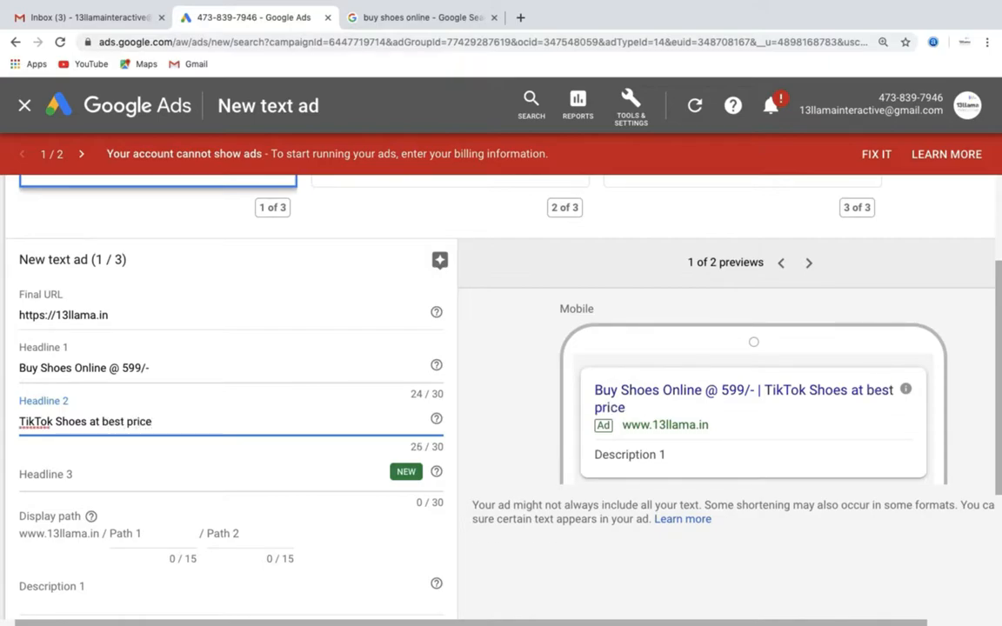
- Set Headline 3 of the text ad to "Cash on Delivery Available"
{"action": "left_click", "coordinate": [35, 474]}
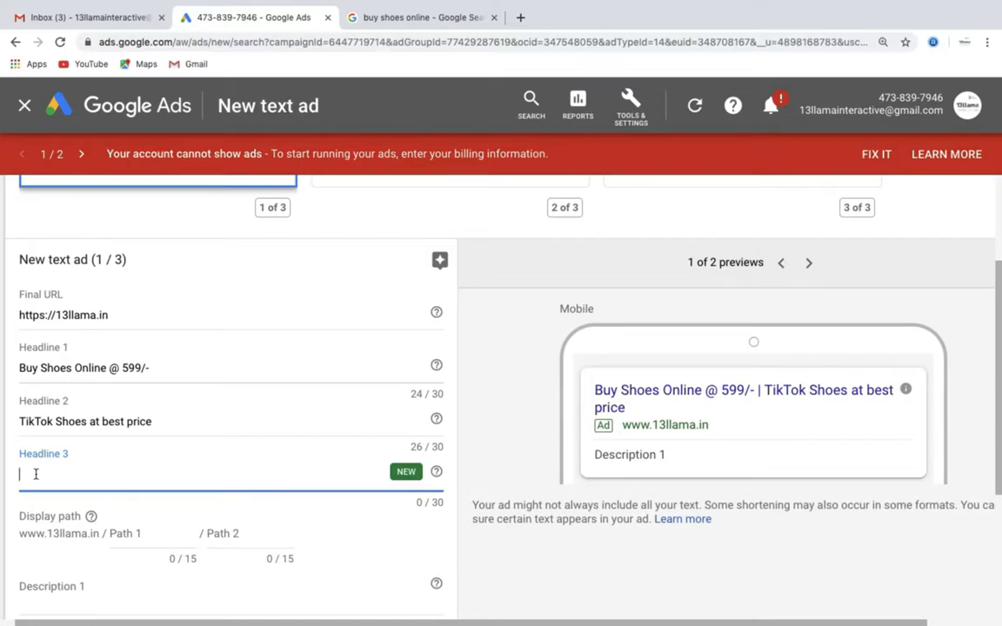
{"action": "type", "text": "Cash"}
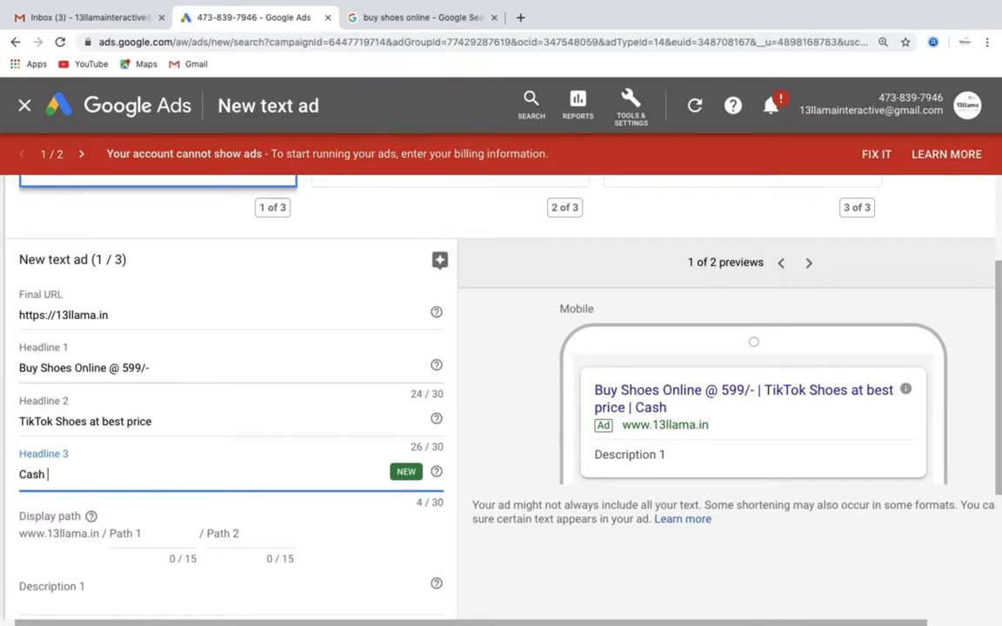
{"action": "type", "text": " on Delivery"}
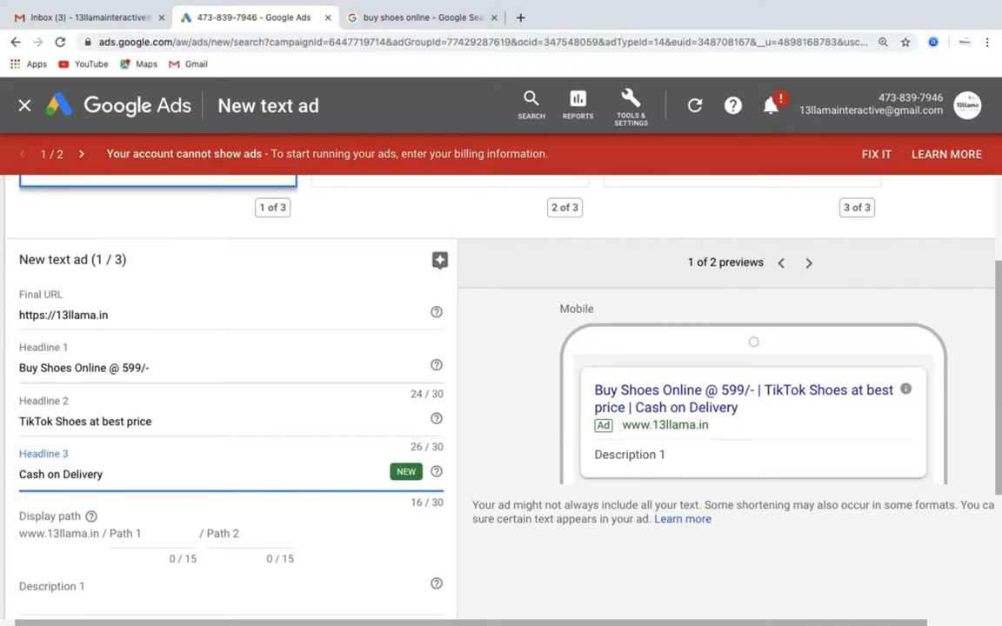
{"action": "type", "text": "on"}
{"action": "key", "text": "BackSpace"}
{"action": "key", "text": "BackSpace"}
{"action": "key", "text": "BackSpace"}
{"action": "type", "text": "Avaialb"}
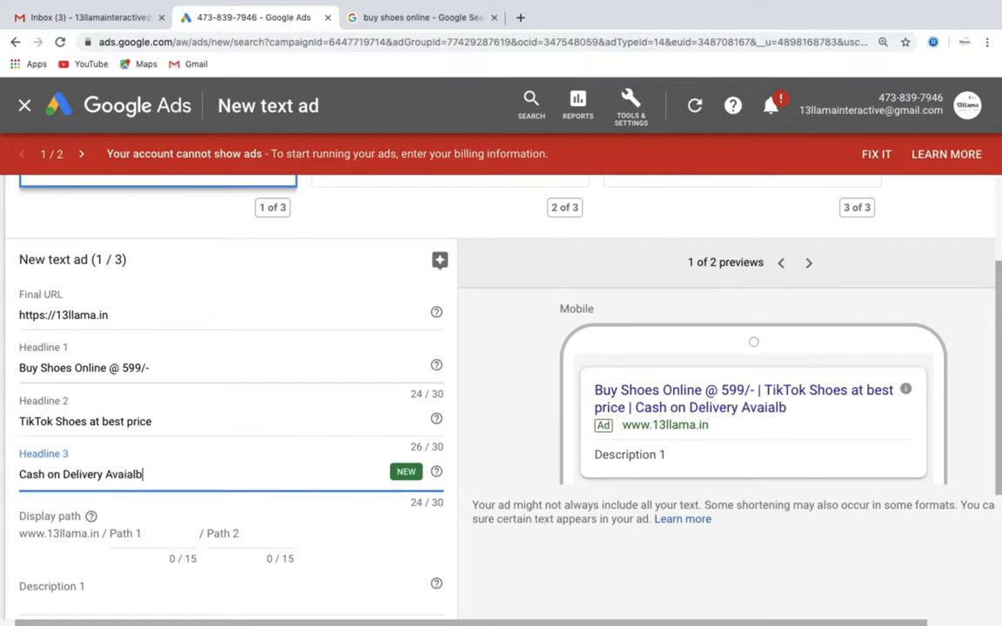
{"action": "key", "text": "BackSpace"}
{"action": "key", "text": "BackSpace"}
{"action": "type", "text": "lable"}
- Set Description 1 to "Shop now on TikTok best priced shoes for all occasions." and Description 2 to "Limited Offer period. Best quality shoes at your doorstep."
{"action": "scroll", "coordinate": [453, 355], "scroll_direction": "down", "scroll_amount": 2}
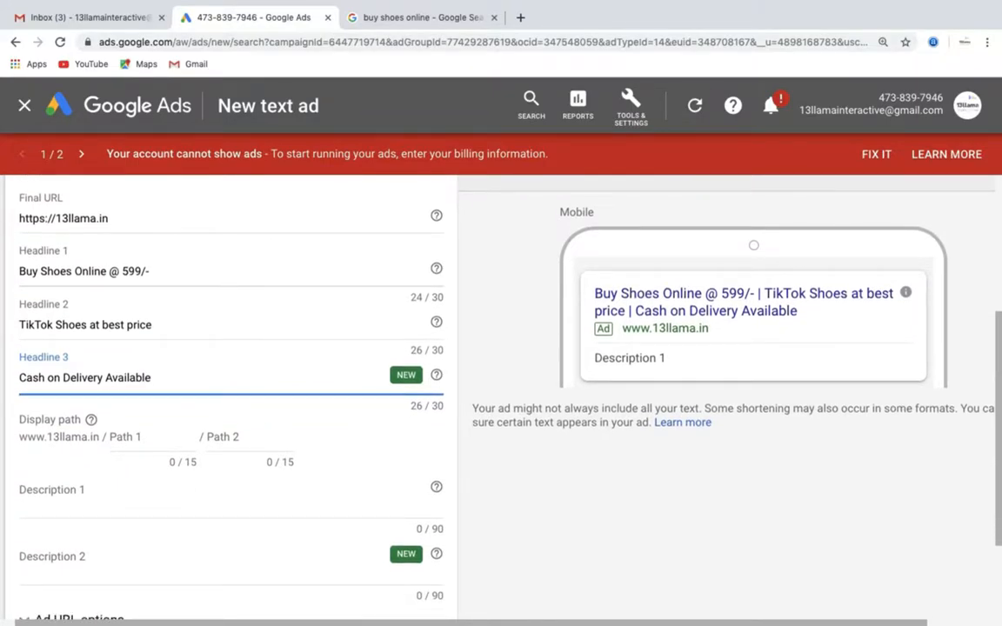
{"action": "left_click", "coordinate": [67, 489]}
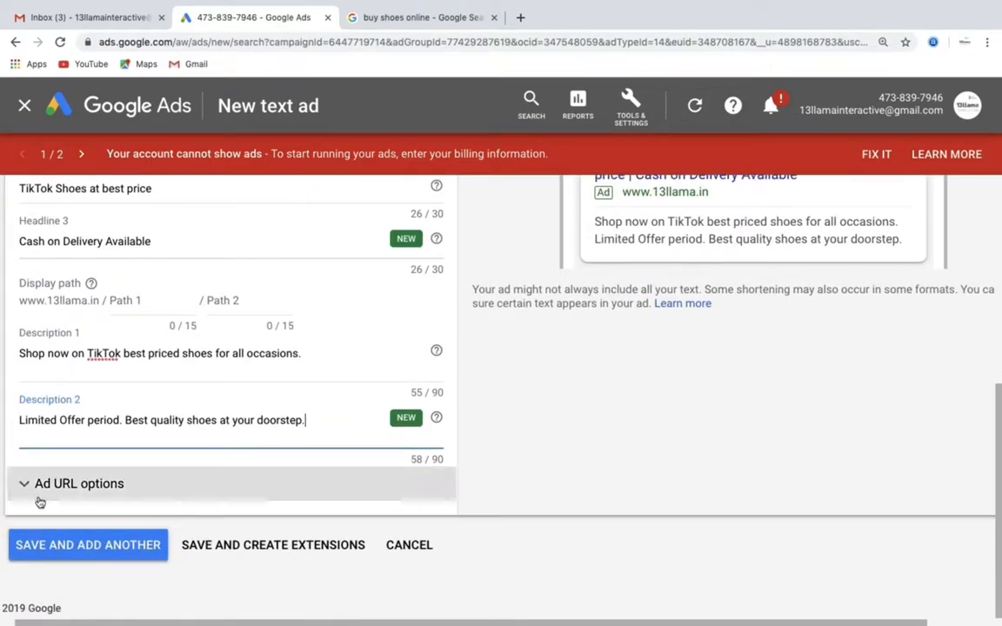
- Review the ad's expanded URL options, leaving them blank, and save the ad to continue with creating extensions
{"action": "left_click", "coordinate": [61, 484]}
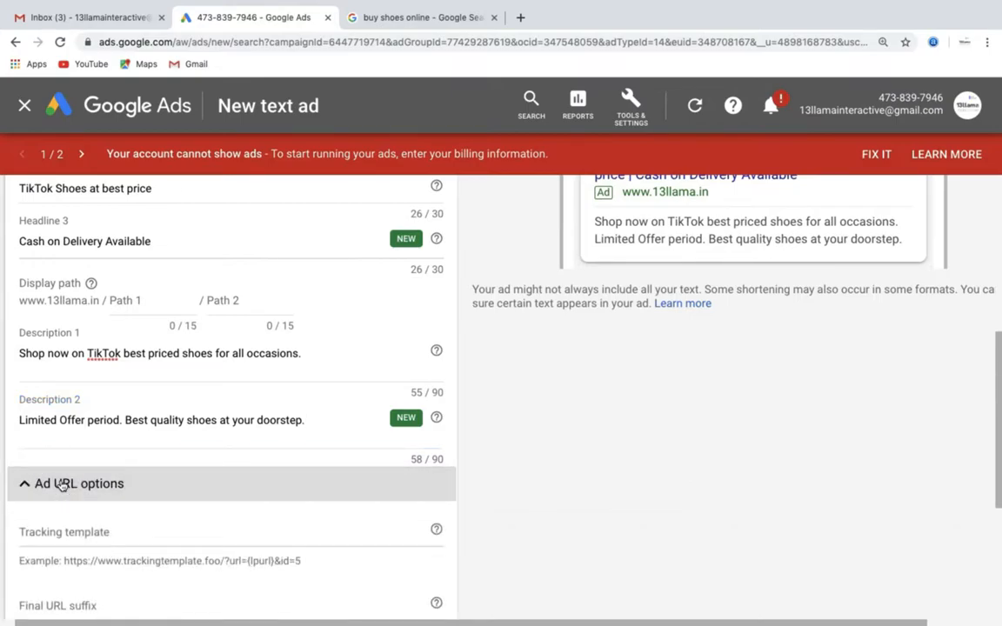
{"action": "scroll", "coordinate": [63, 554], "scroll_direction": "down", "scroll_amount": 1}
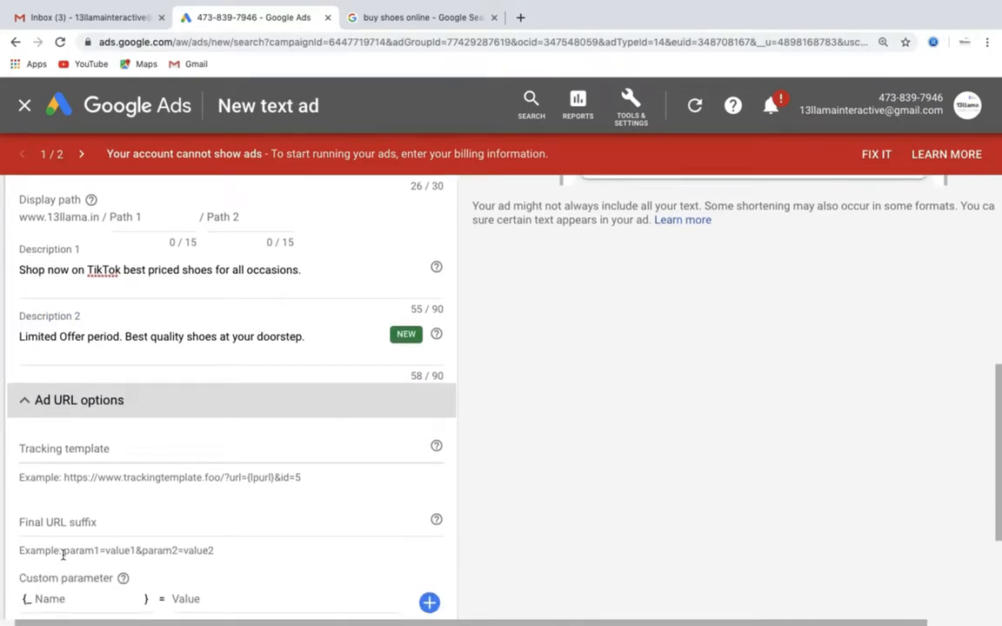
{"action": "scroll", "coordinate": [63, 554], "scroll_direction": "down", "scroll_amount": 1}
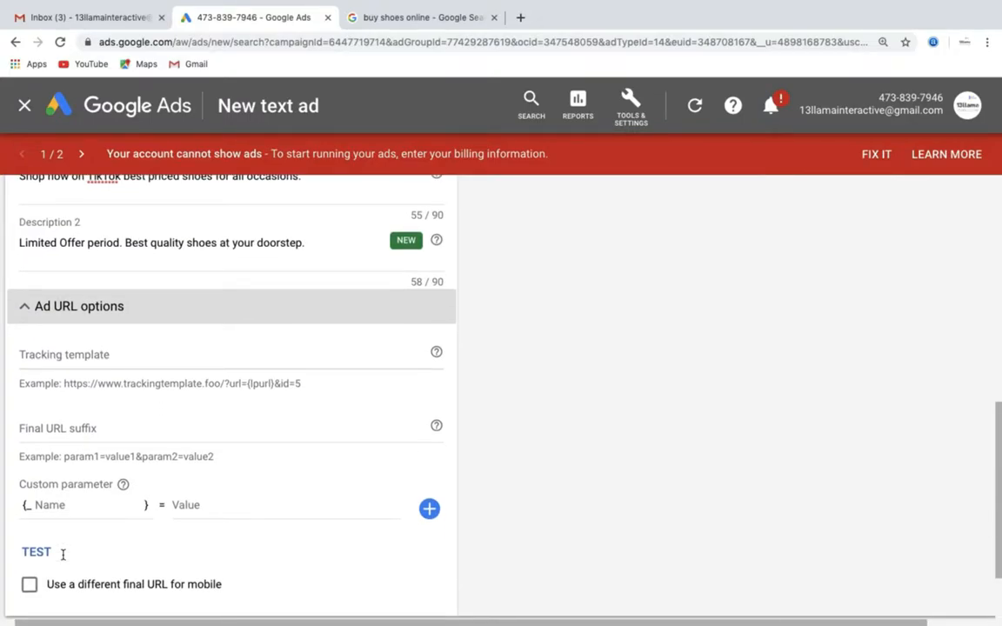
{"action": "scroll", "coordinate": [63, 555], "scroll_direction": "down", "scroll_amount": 1}
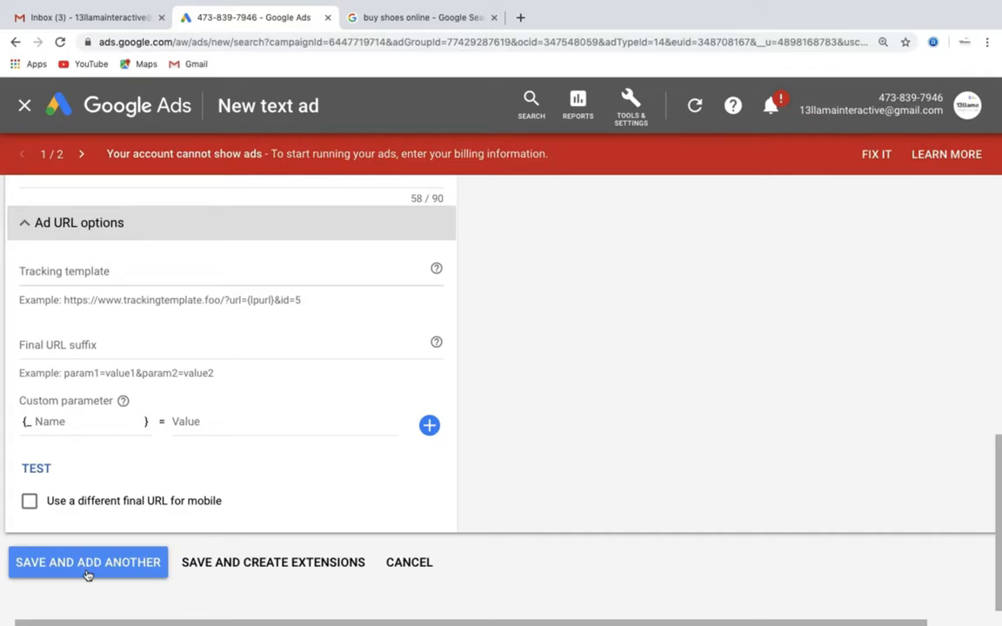
{"action": "left_click", "coordinate": [197, 566]}
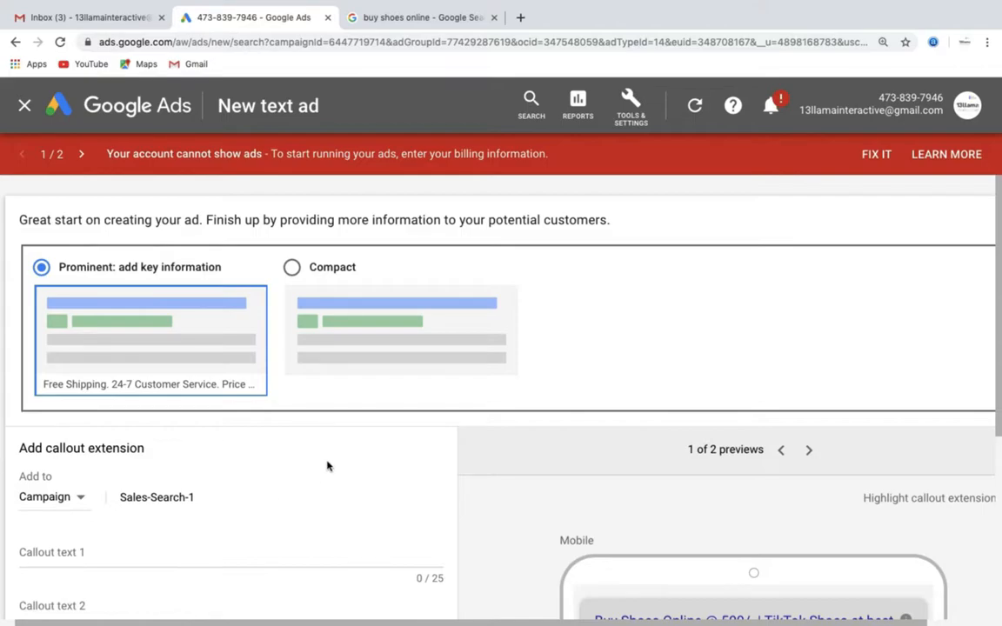
- Enter "Sandals" as callout text 1 of the campaign-level callout extension for Sales-Search-1
{"action": "scroll", "coordinate": [327, 466], "scroll_direction": "down", "scroll_amount": 1}
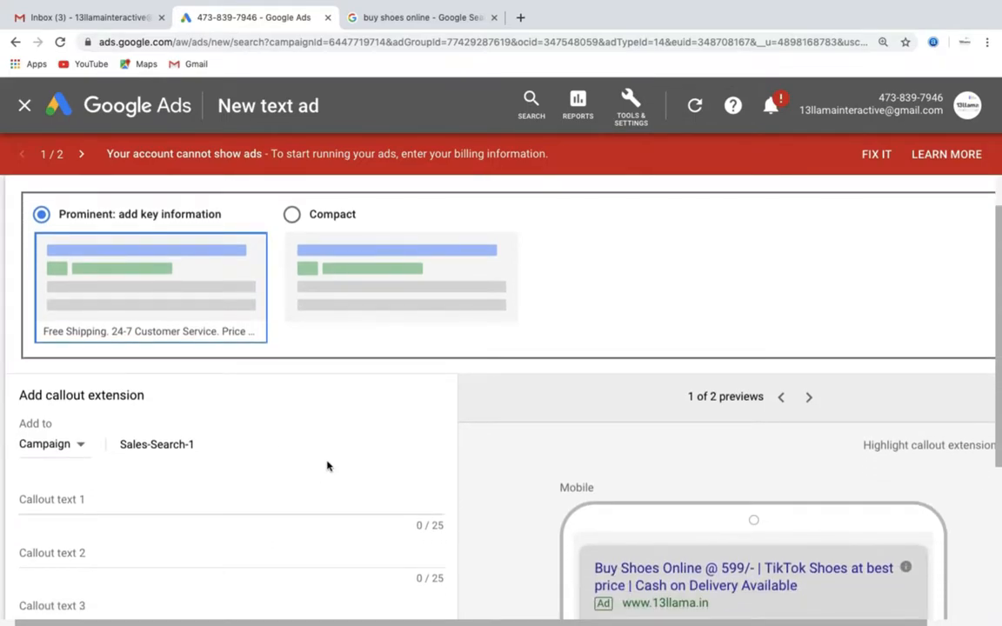
{"action": "scroll", "coordinate": [327, 467], "scroll_direction": "down", "scroll_amount": 3}
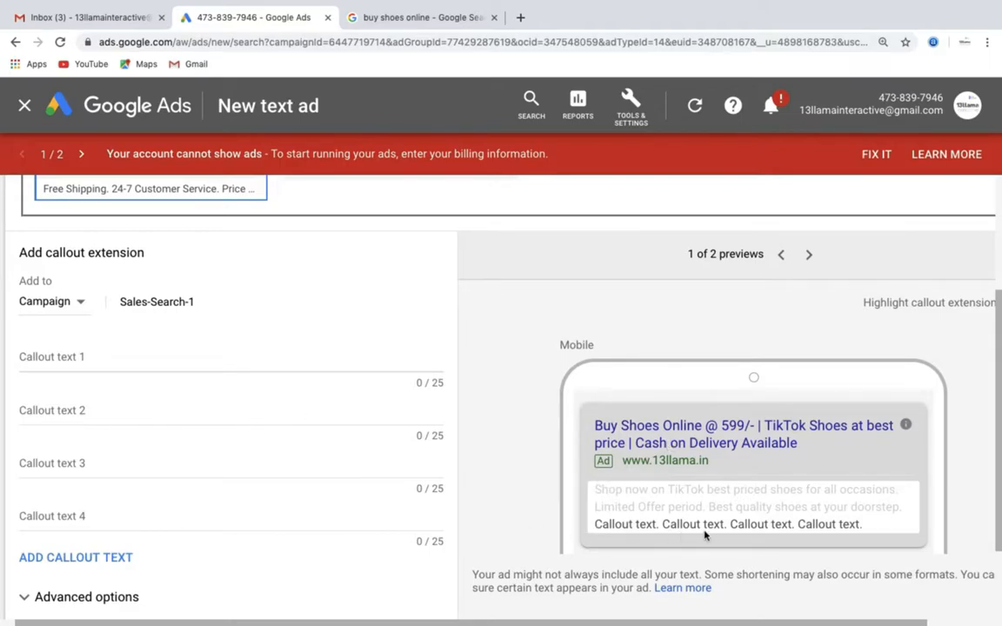
{"action": "left_click", "coordinate": [76, 368]}
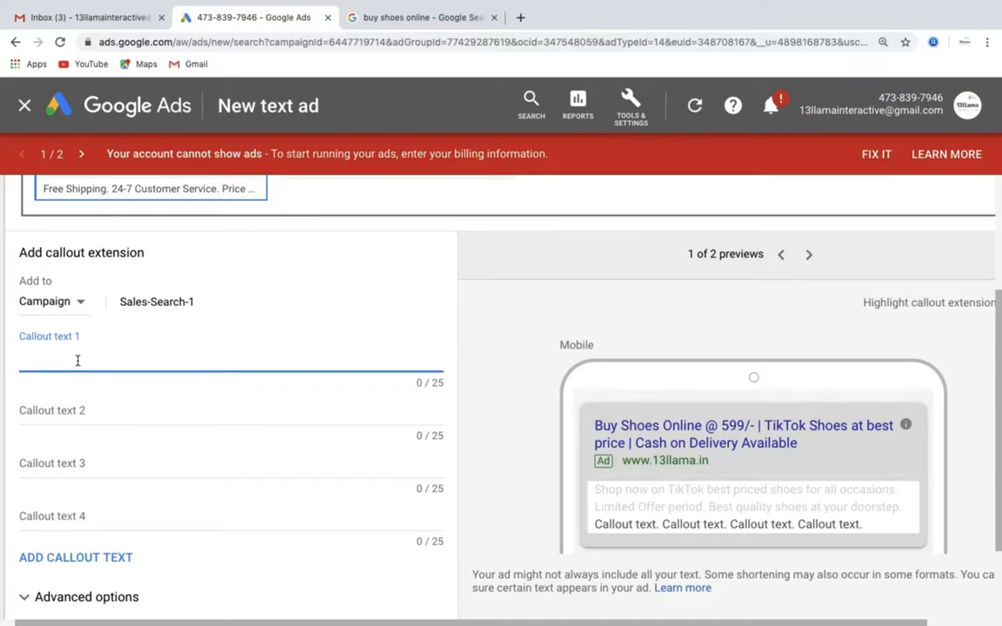
{"action": "type", "text": "Sandals"}
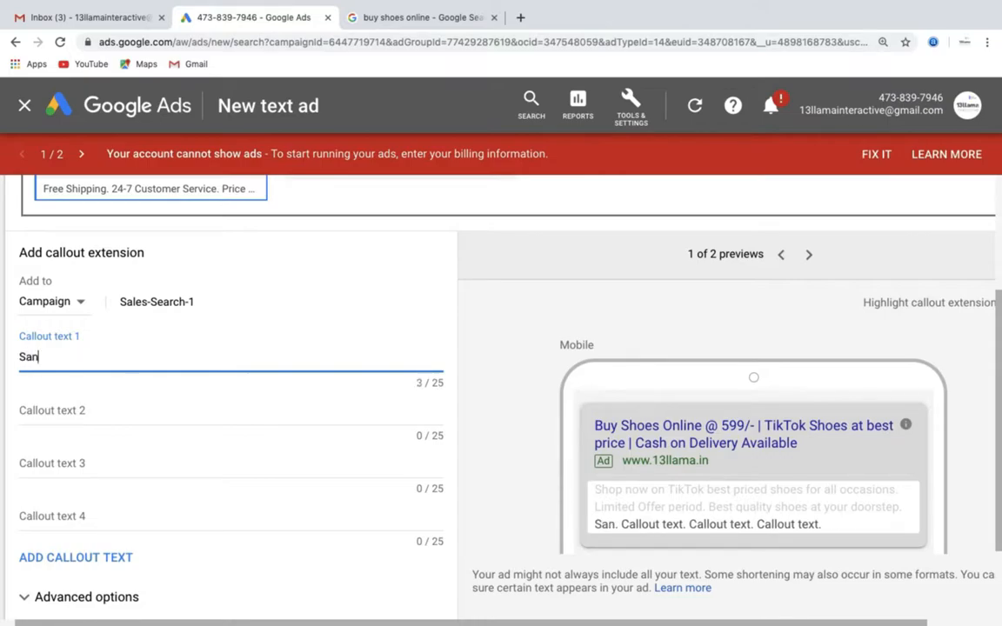
- Enter "Sports shoes" as callout text 2 and "Gum boots" as callout text 3
{"action": "left_click", "coordinate": [60, 410]}
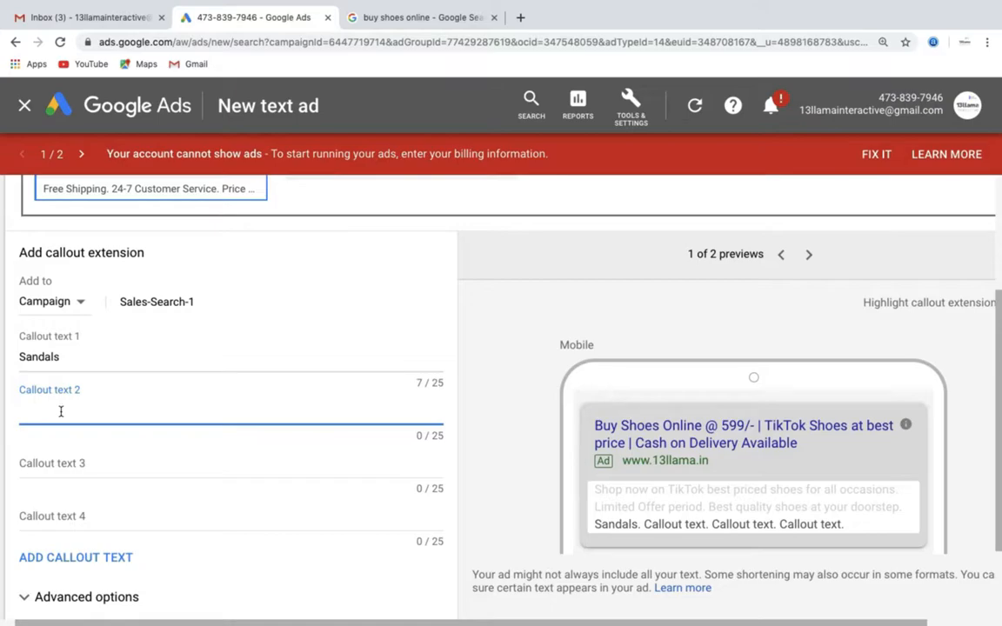
{"action": "type", "text": "Spor"}
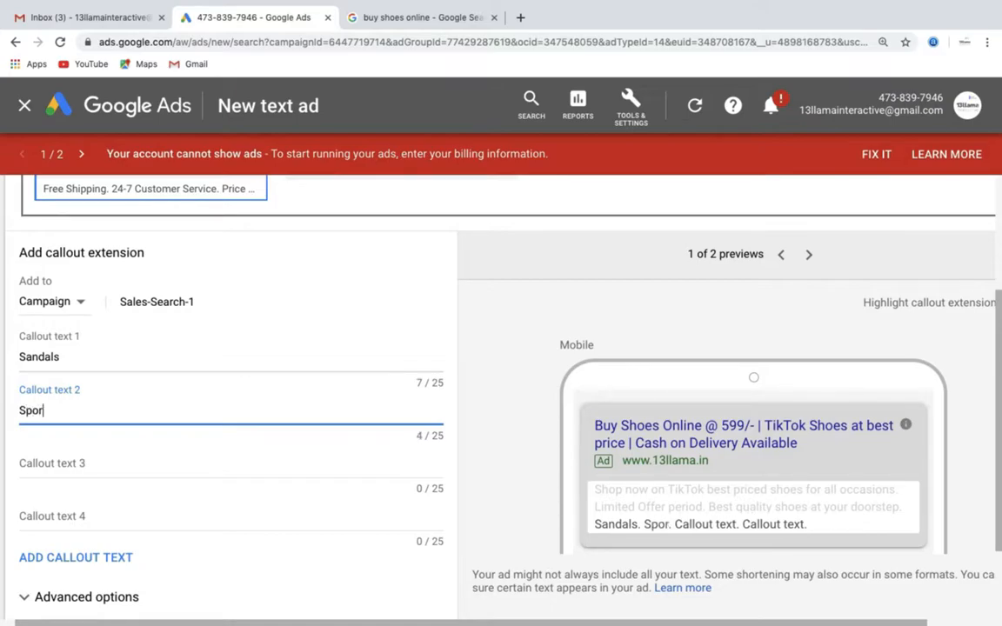
{"action": "type", "text": "ts shoes"}
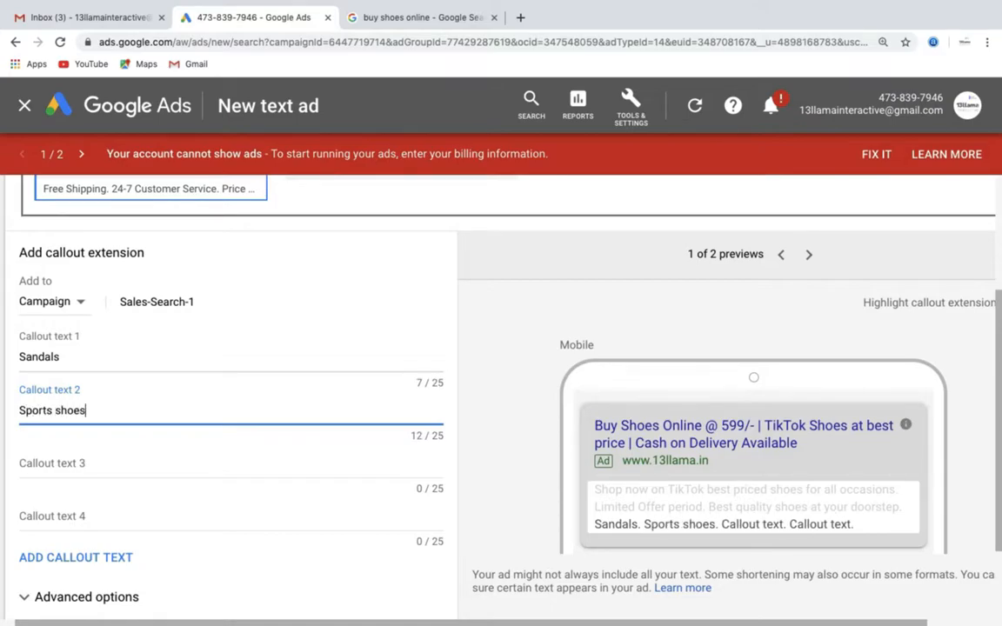
{"action": "left_click", "coordinate": [67, 468]}
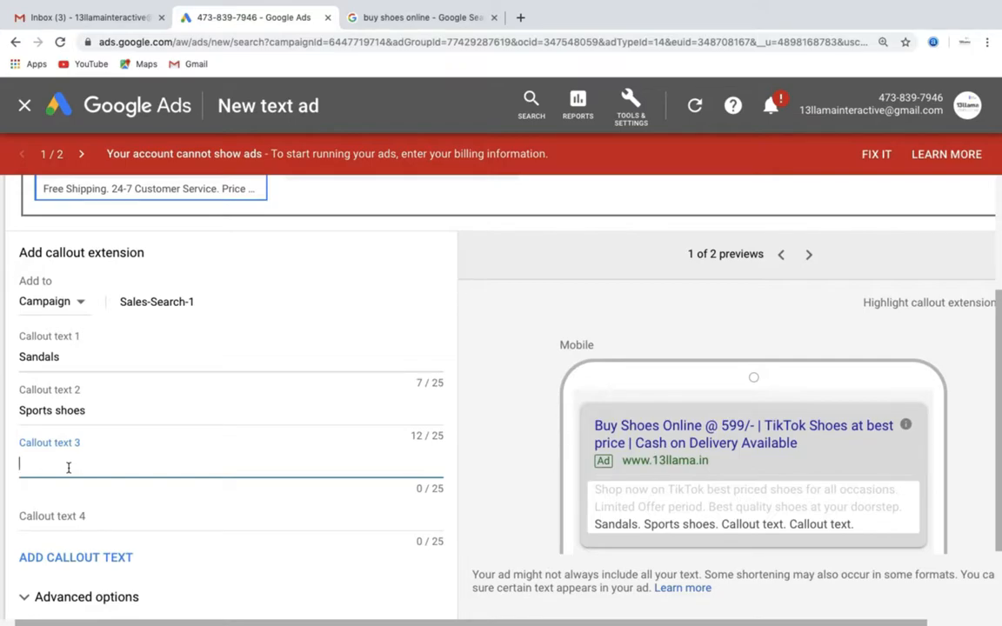
{"action": "type", "text": "Gum boots"}
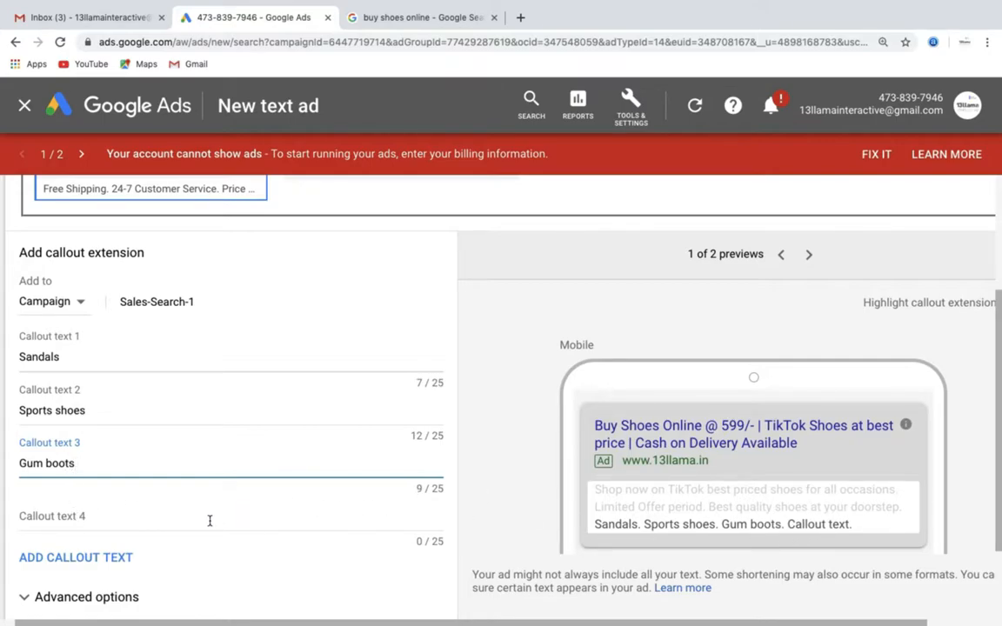
- Review the callout extension's advanced device and scheduling options, leaving them at their defaults, and save the extension
{"action": "scroll", "coordinate": [185, 539], "scroll_direction": "down", "scroll_amount": 2}
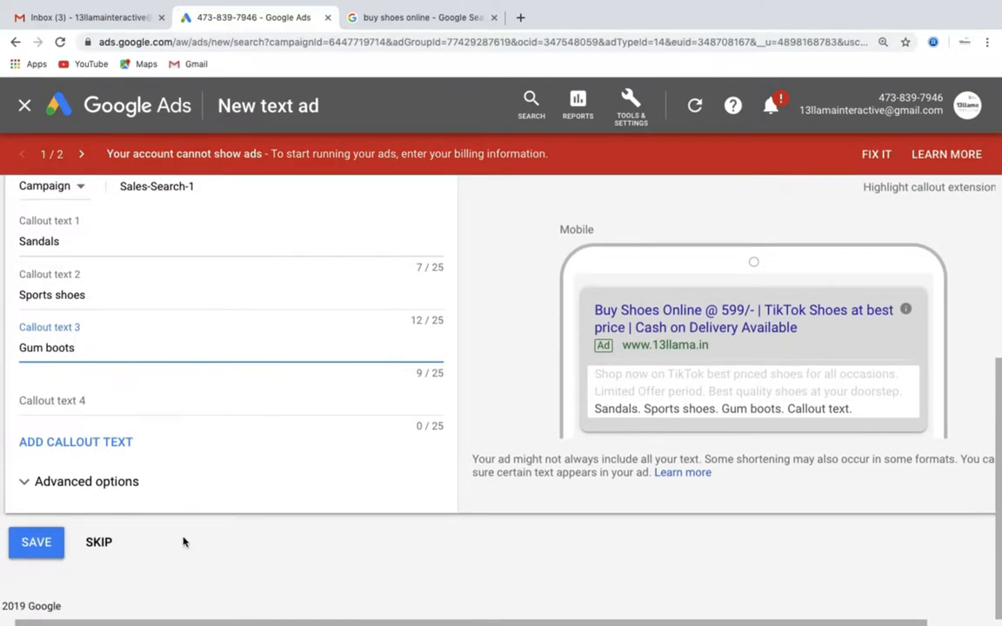
{"action": "left_click", "coordinate": [77, 482]}
{"action": "scroll", "coordinate": [132, 488], "scroll_direction": "down", "scroll_amount": 1}
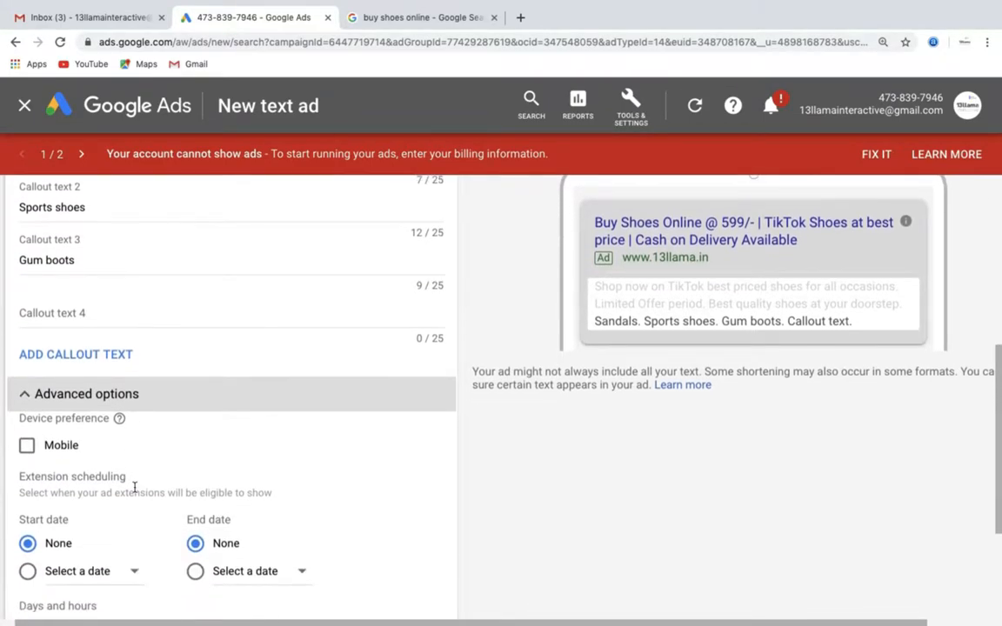
{"action": "scroll", "coordinate": [135, 487], "scroll_direction": "down", "scroll_amount": 1}
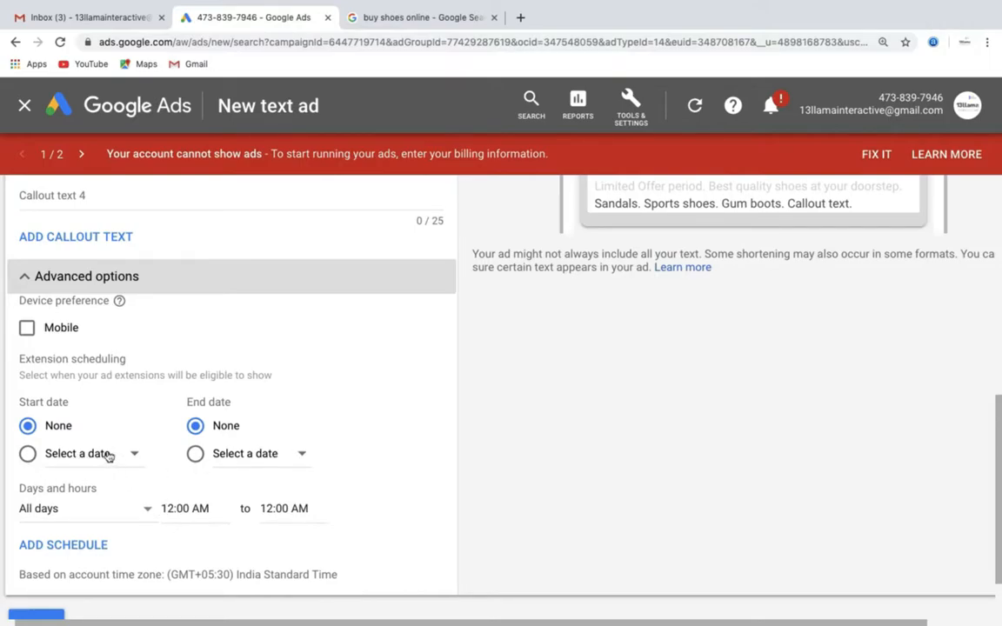
{"action": "scroll", "coordinate": [113, 492], "scroll_direction": "down", "scroll_amount": 2}
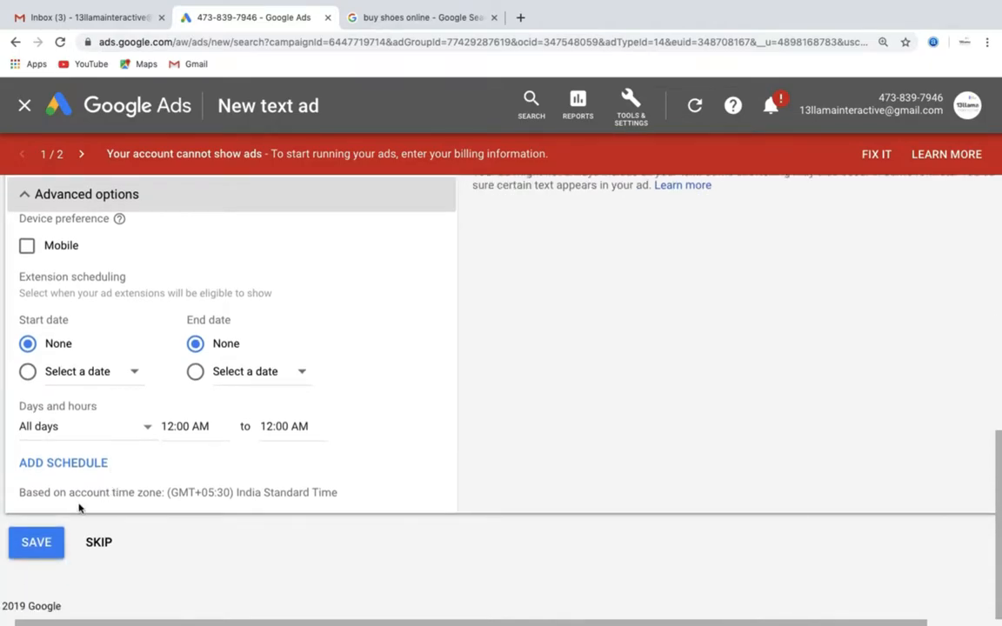
{"action": "left_click", "coordinate": [39, 542]}
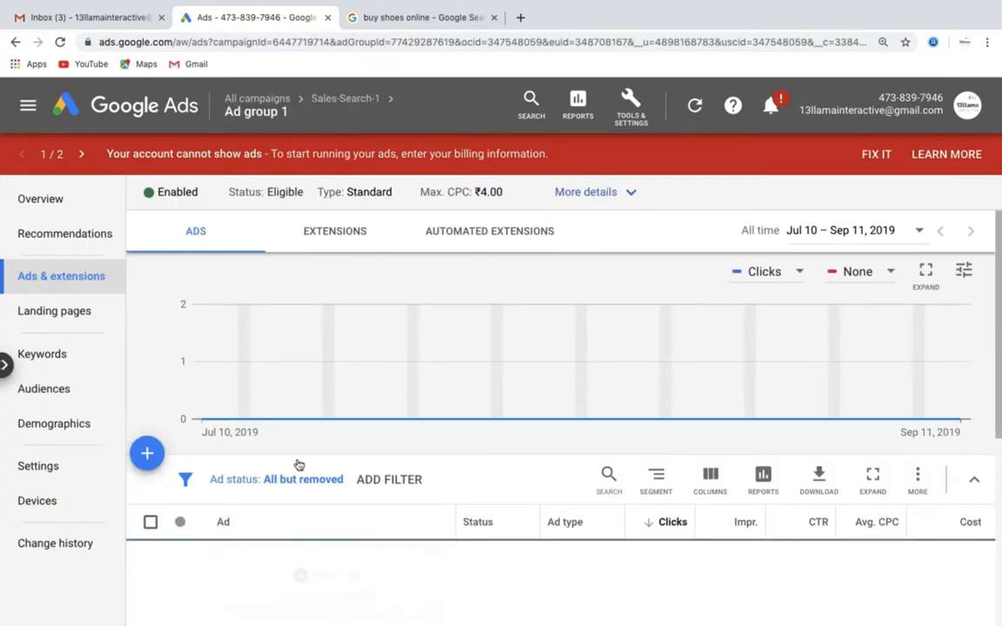
- Check the new text ad in the ads list by opening its landing page and its edit form, leaving the form without changes
{"action": "scroll", "coordinate": [298, 465], "scroll_direction": "down", "scroll_amount": 3}
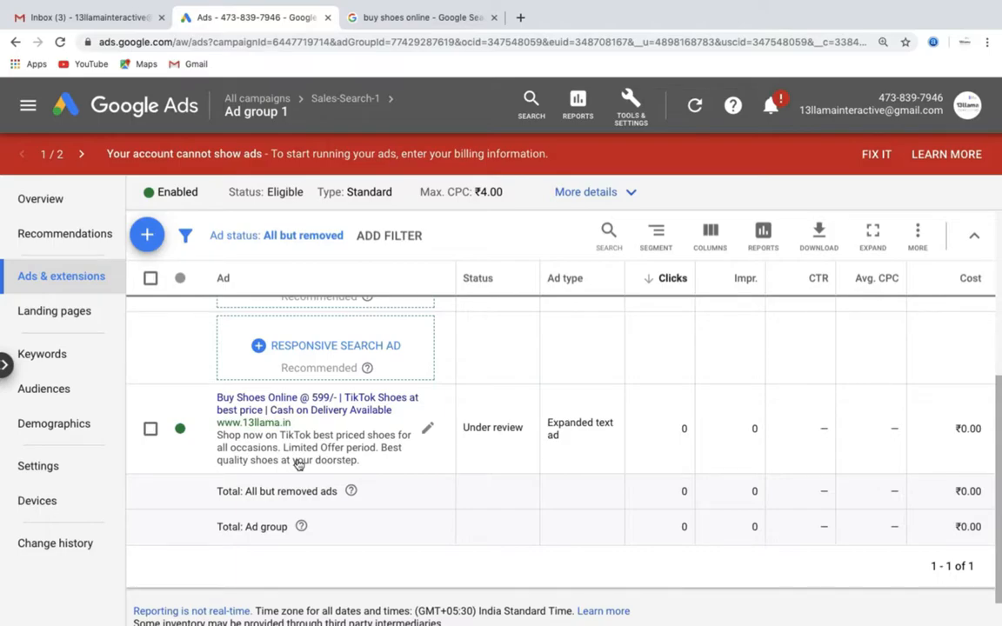
{"action": "left_click", "coordinate": [291, 409]}
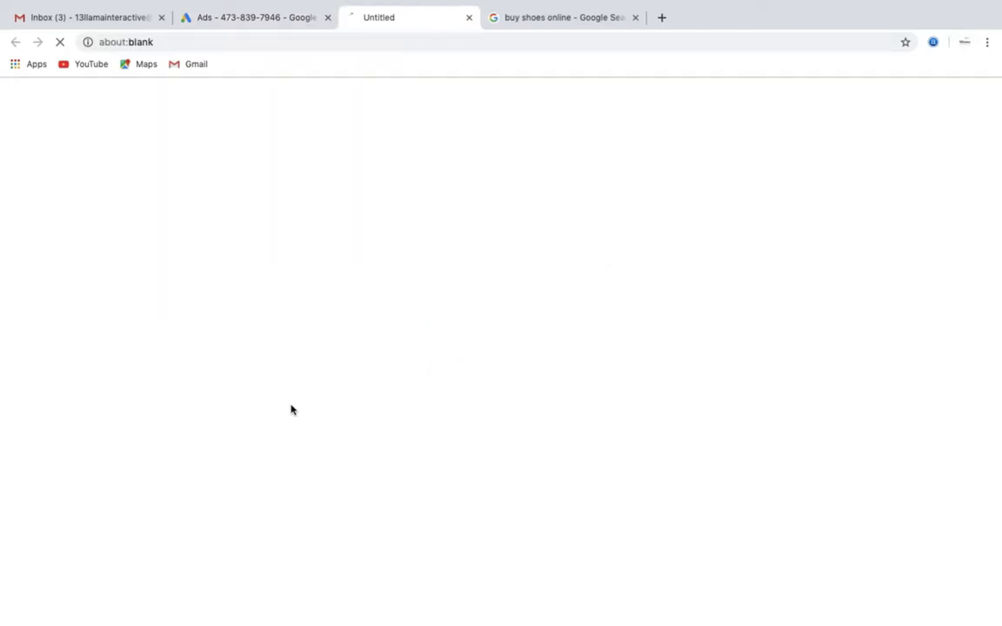
{"action": "left_click", "coordinate": [268, 22]}
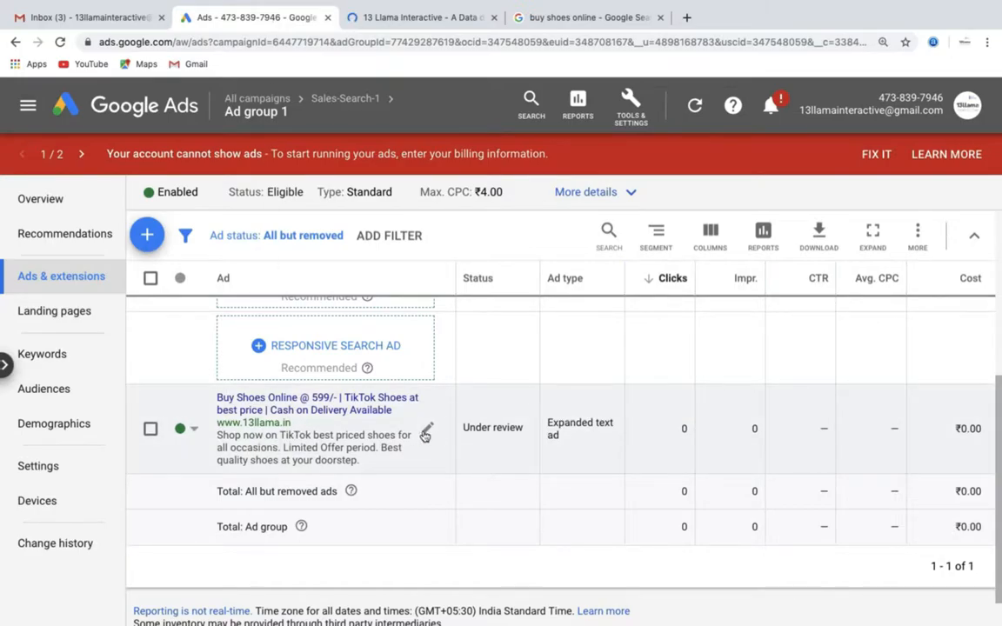
{"action": "left_click", "coordinate": [425, 435]}
{"action": "left_click", "coordinate": [447, 440]}
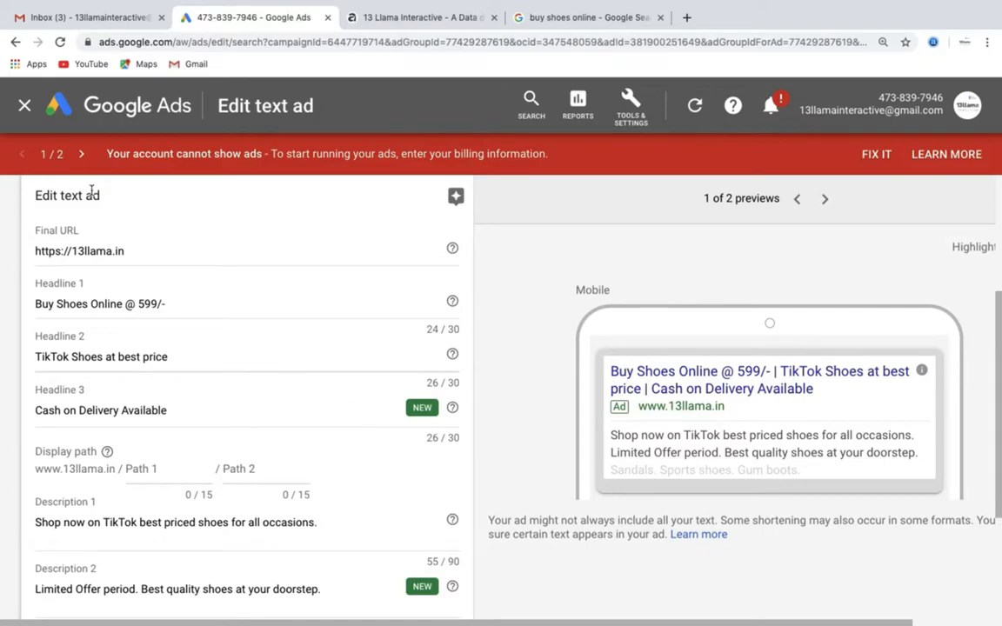
{"action": "left_click", "coordinate": [25, 106]}
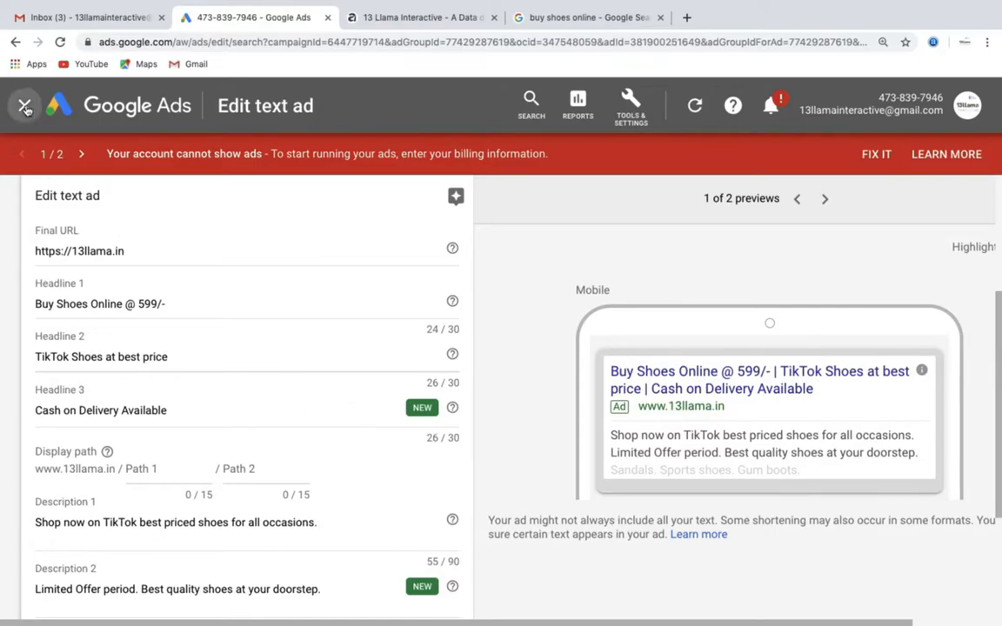
- Start a new responsive search ad in Ad group 1 and review its headline and description fields
{"action": "scroll", "coordinate": [235, 501], "scroll_direction": "down", "scroll_amount": 3}
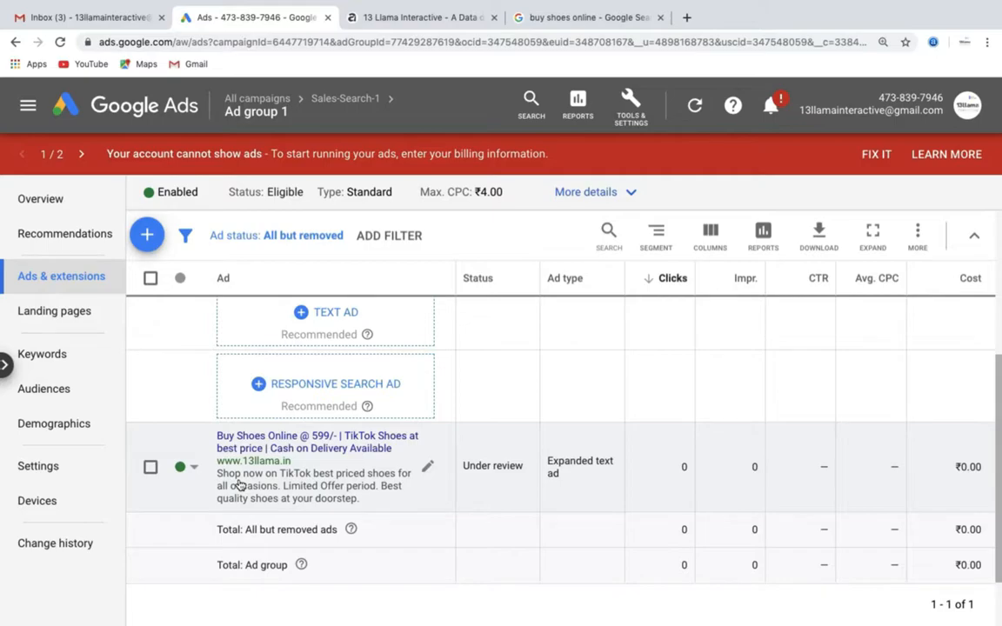
{"action": "left_click", "coordinate": [260, 385]}
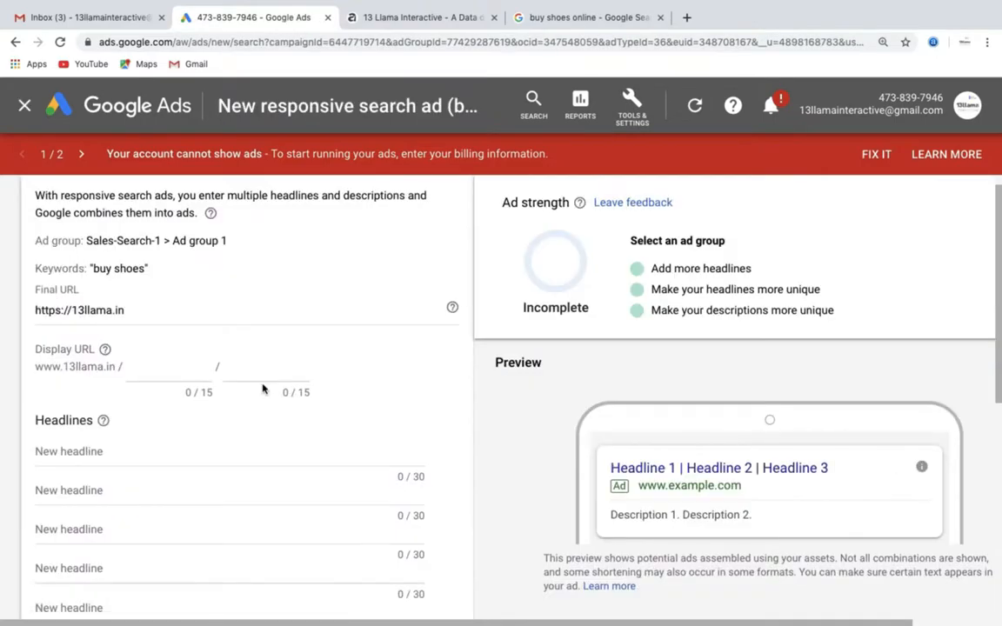
{"action": "scroll", "coordinate": [263, 389], "scroll_direction": "down", "scroll_amount": 2}
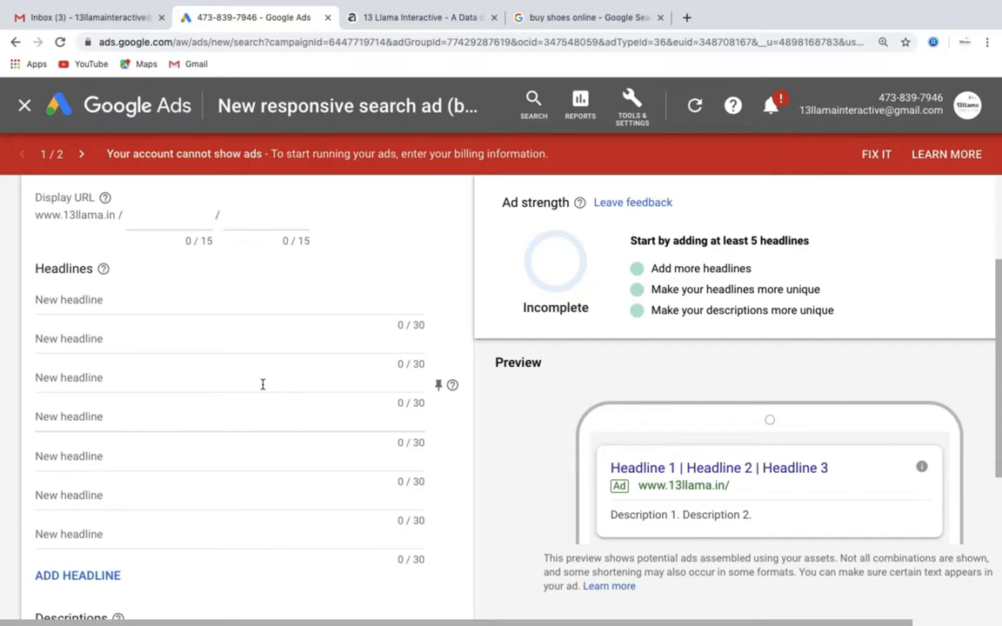
{"action": "scroll", "coordinate": [263, 386], "scroll_direction": "down", "scroll_amount": 1}
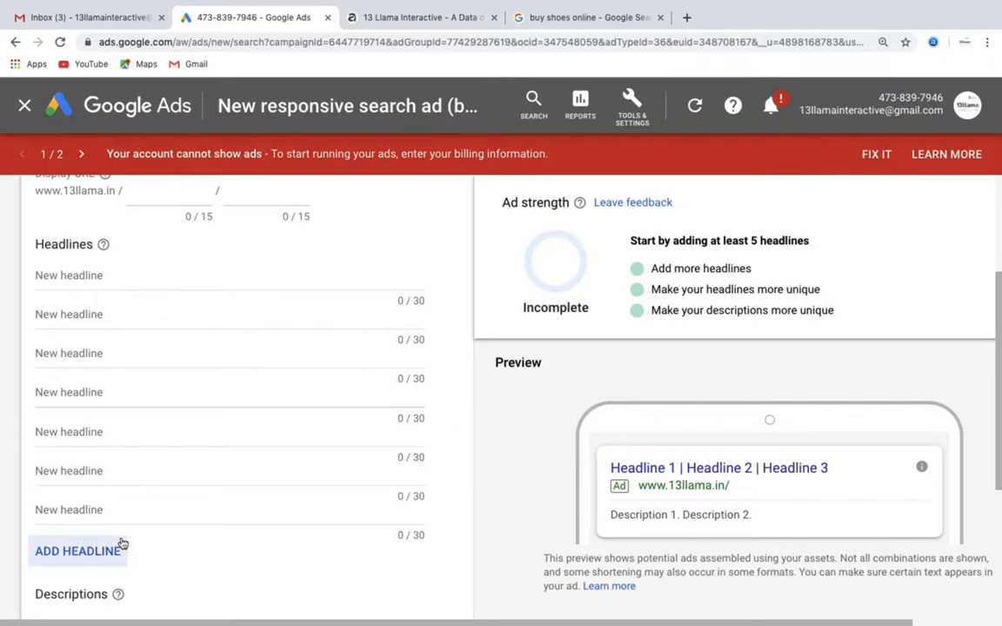
{"action": "scroll", "coordinate": [122, 542], "scroll_direction": "down", "scroll_amount": 5}
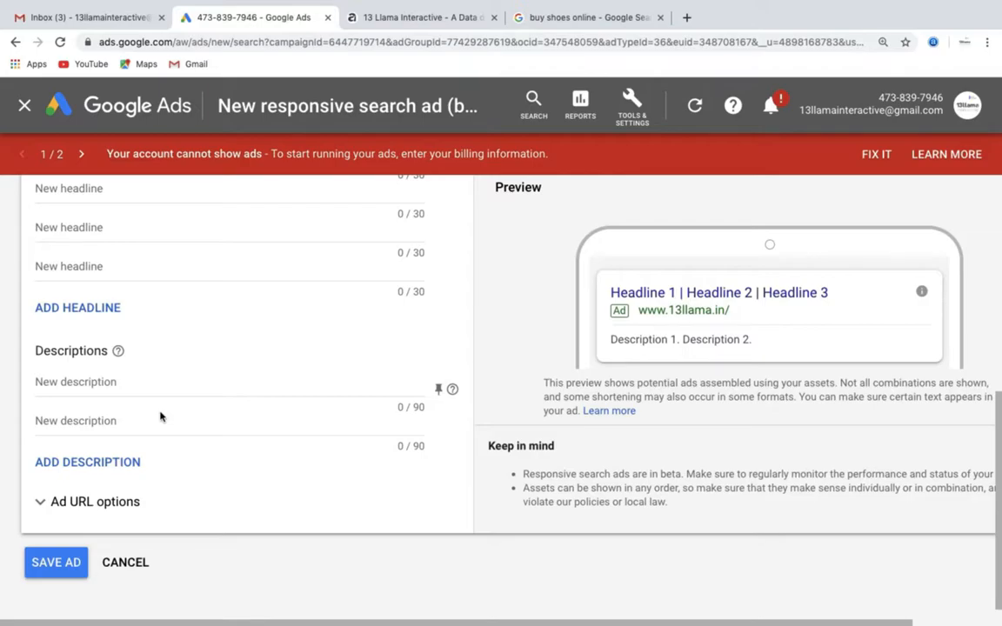
{"action": "scroll", "coordinate": [160, 416], "scroll_direction": "up", "scroll_amount": 10}
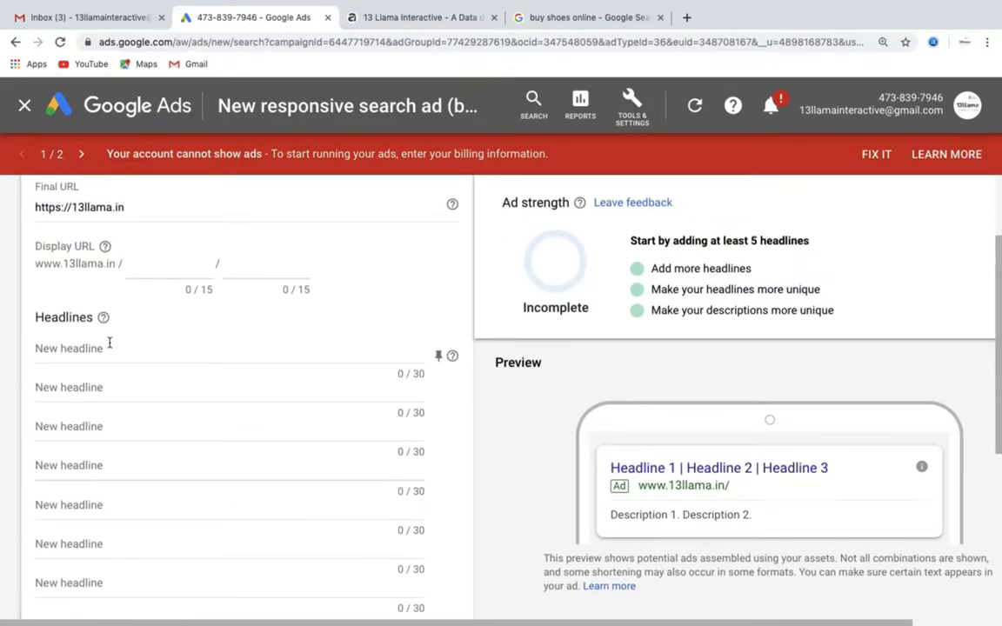
- Enter "Buy Shoes Online @ 599/-" as the first headline of the responsive search ad
{"action": "left_click", "coordinate": [108, 347]}
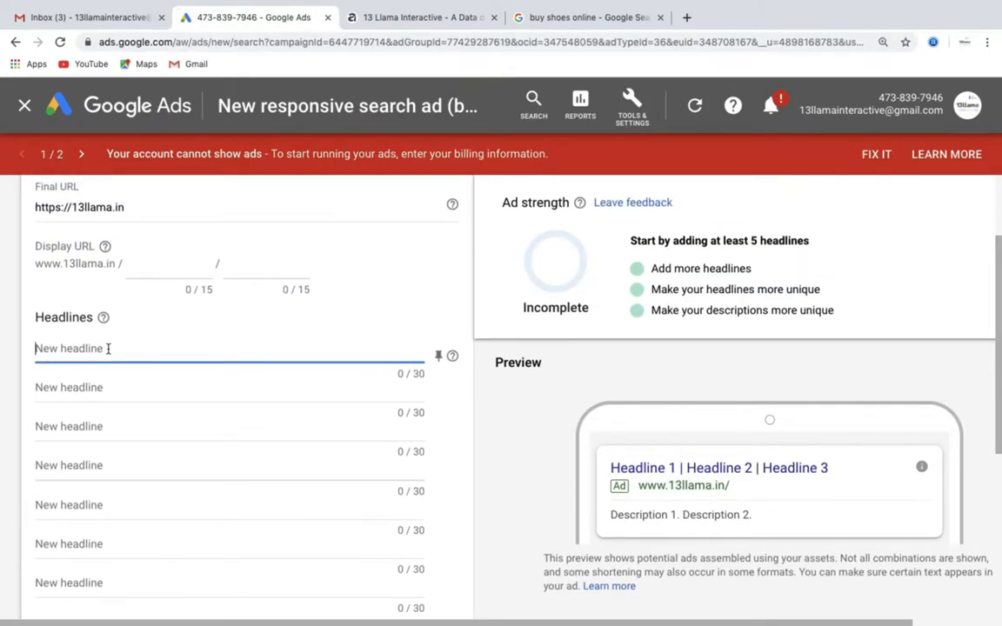
{"action": "type", "text": "Buy Shoes Online @"}
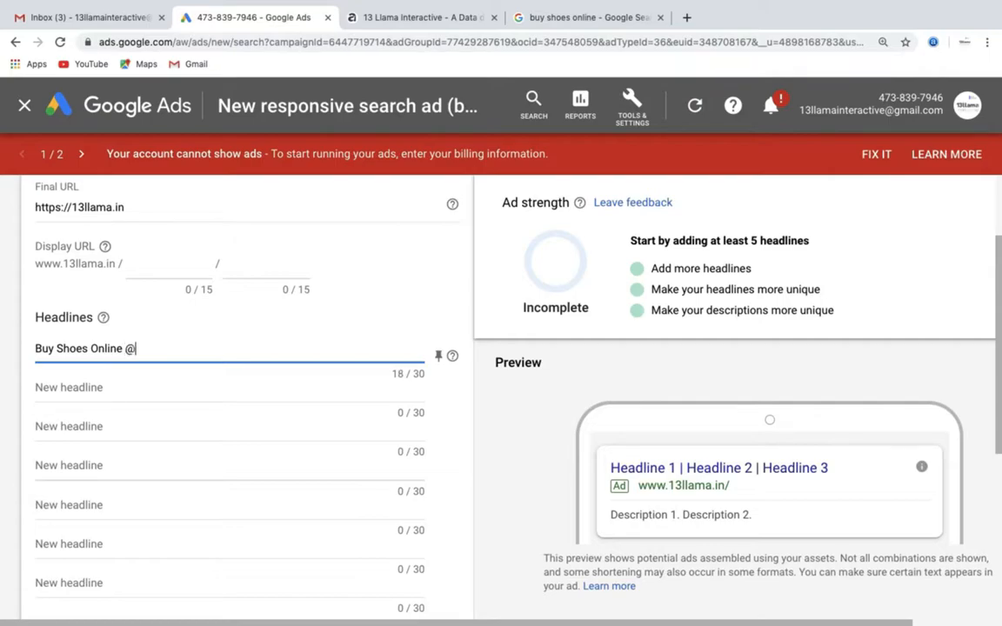
{"action": "type", "text": " %"}
{"action": "key", "text": "BackSpace"}
{"action": "type", "text": "599/-"}
- Enter "TikTok Shoes at best price" as the second headline of the responsive search ad
{"action": "left_click", "coordinate": [102, 393]}
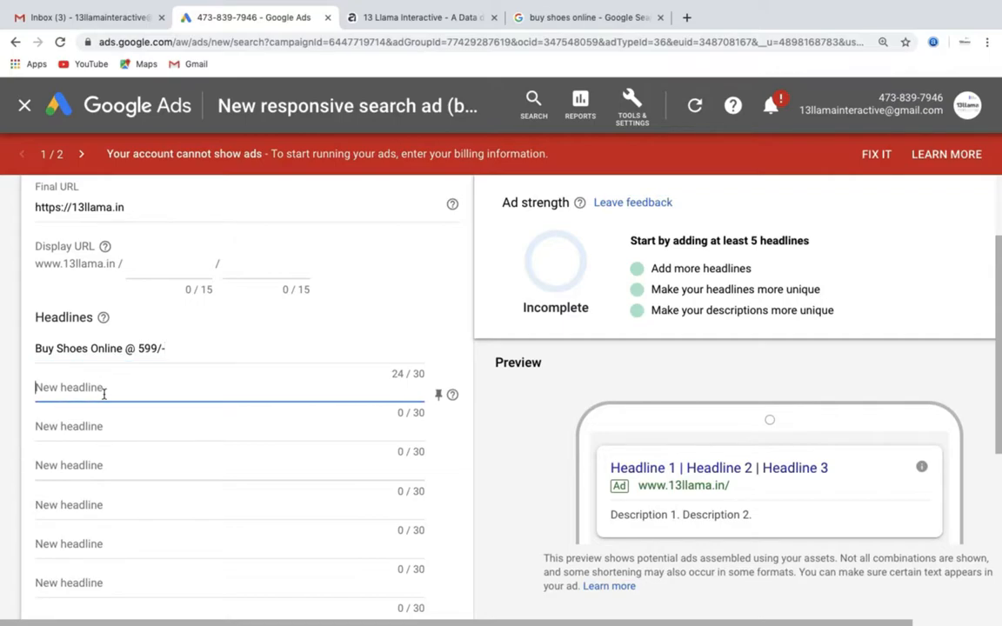
{"action": "type", "text": "Tik"}
{"action": "key", "text": "BackSpace"}
{"action": "key", "text": "BackSpace"}
{"action": "type", "text": "ikTok "}
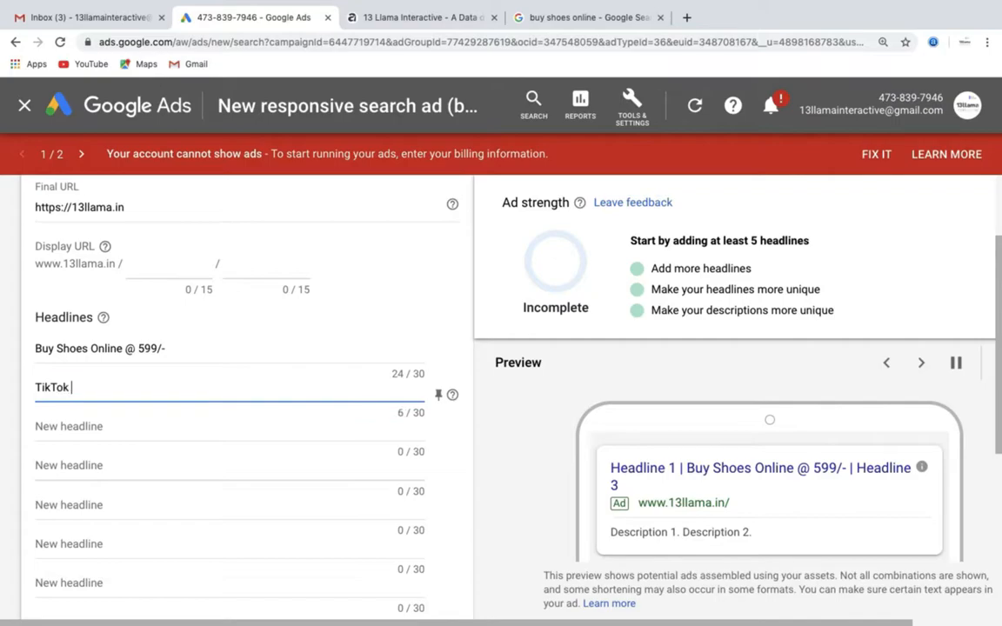
{"action": "type", "text": "Shoes "}
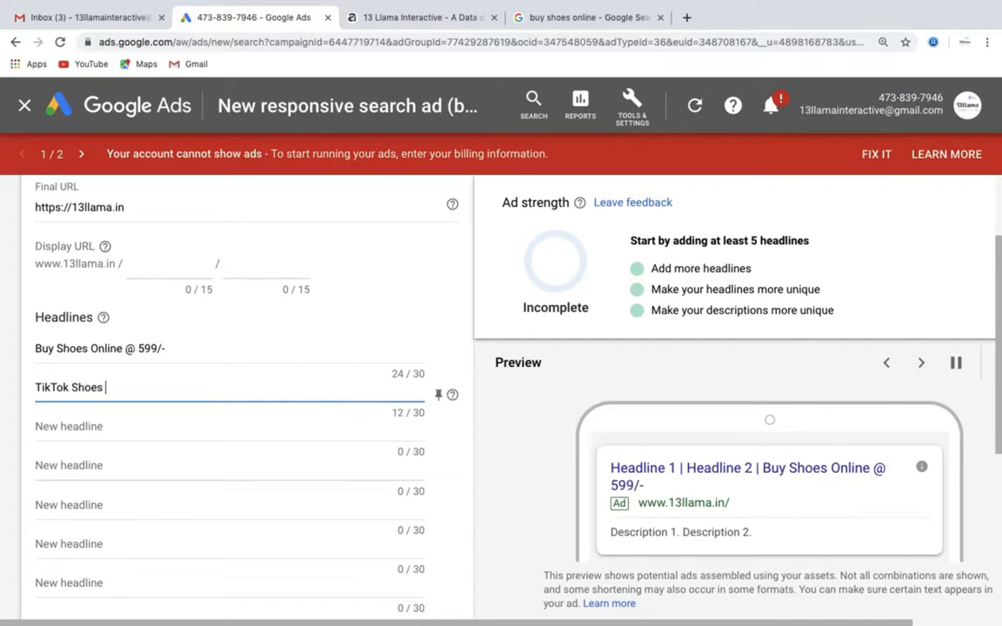
{"action": "type", "text": "at best price"}
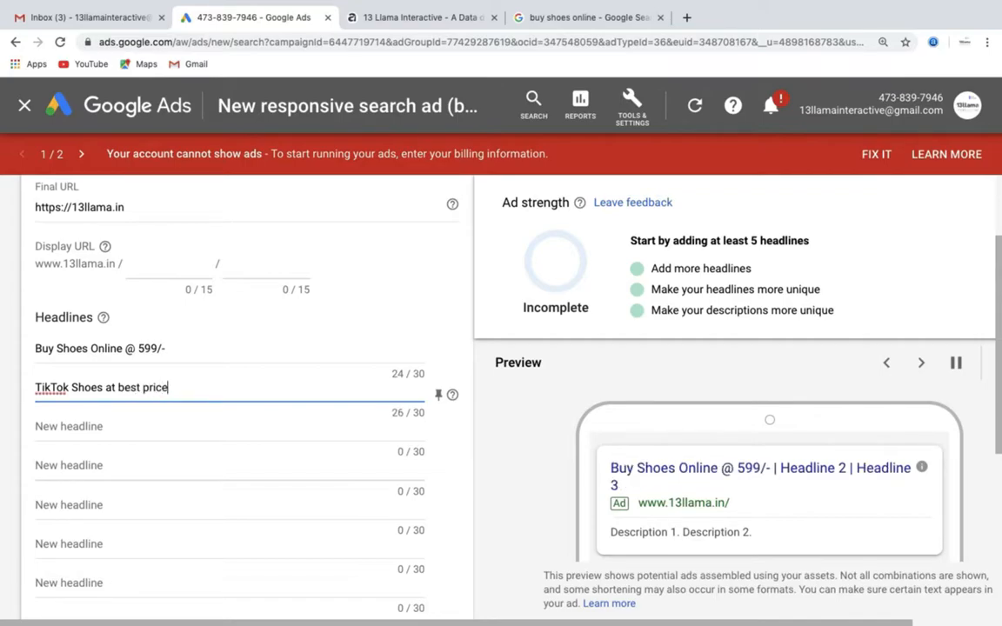
- Enter "Variety of Footwear" as the third headline of the responsive search ad
{"action": "left_click", "coordinate": [77, 426]}
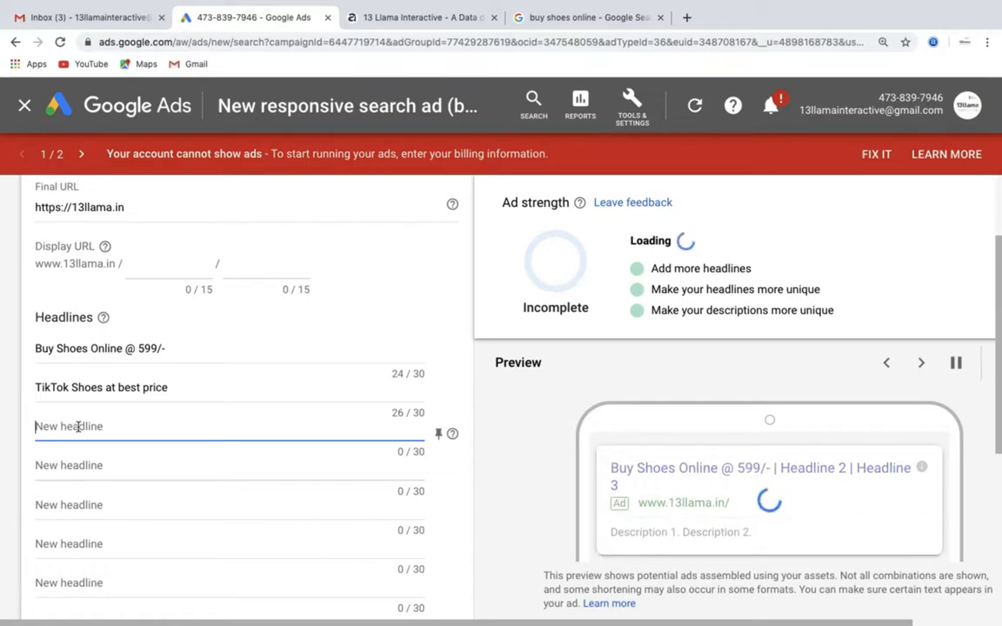
{"action": "type", "text": "Vai"}
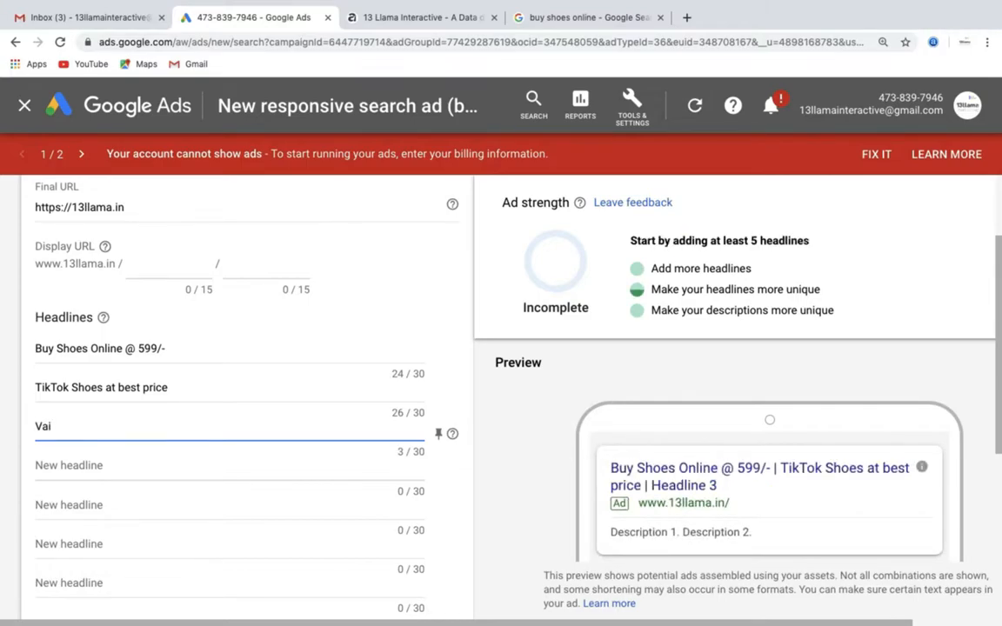
{"action": "type", "text": "riety of Footwear"}
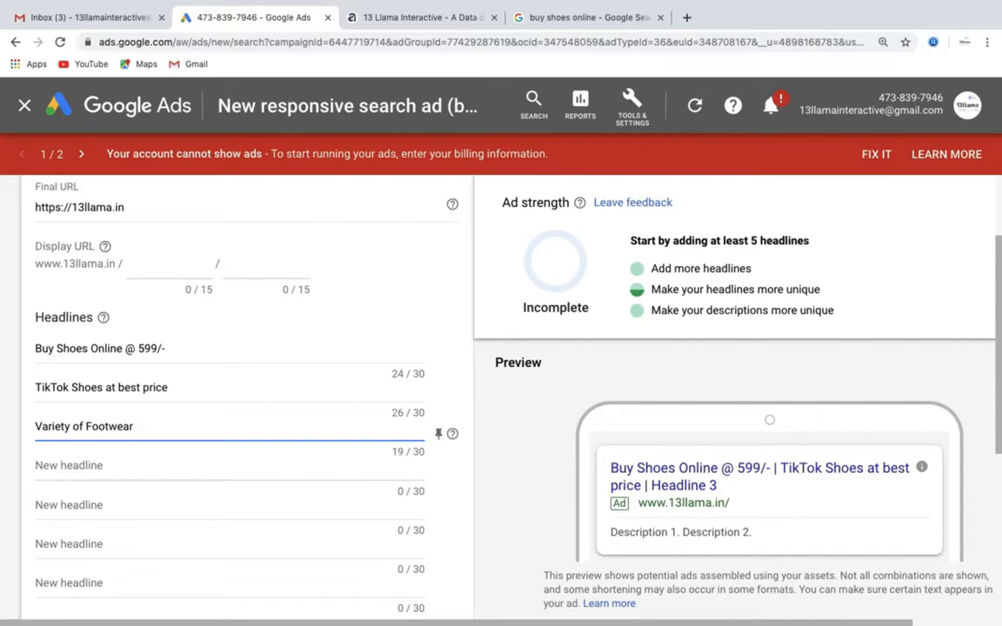
{"action": "type", "text": " under"}
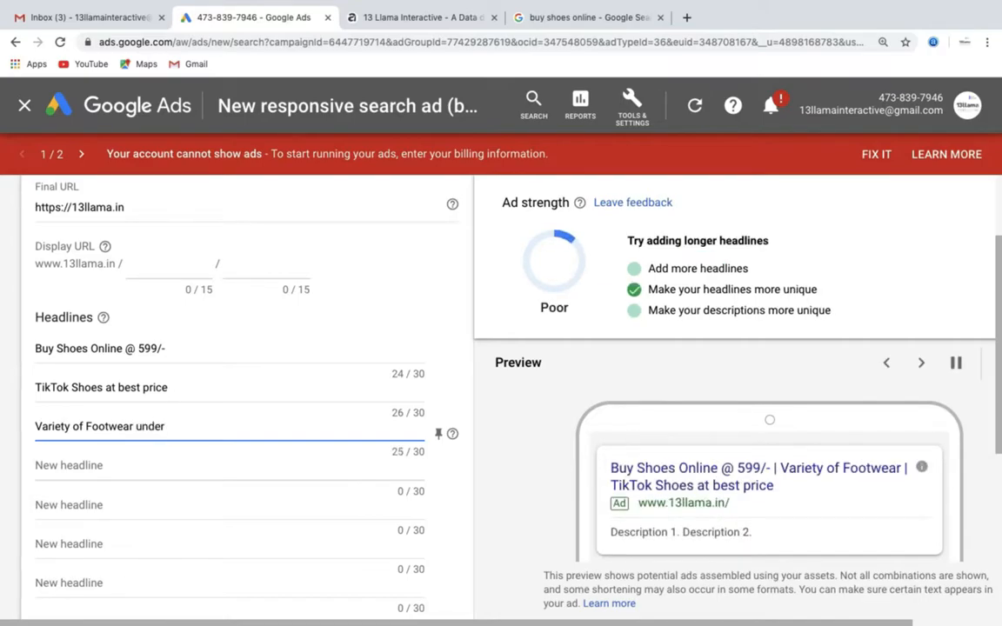
{"action": "key", "text": "BackSpace"}
{"action": "key", "text": "BackSpace"}
{"action": "key", "text": "BackSpace"}
{"action": "key", "text": "BackSpace"}
{"action": "key", "text": "BackSpace"}
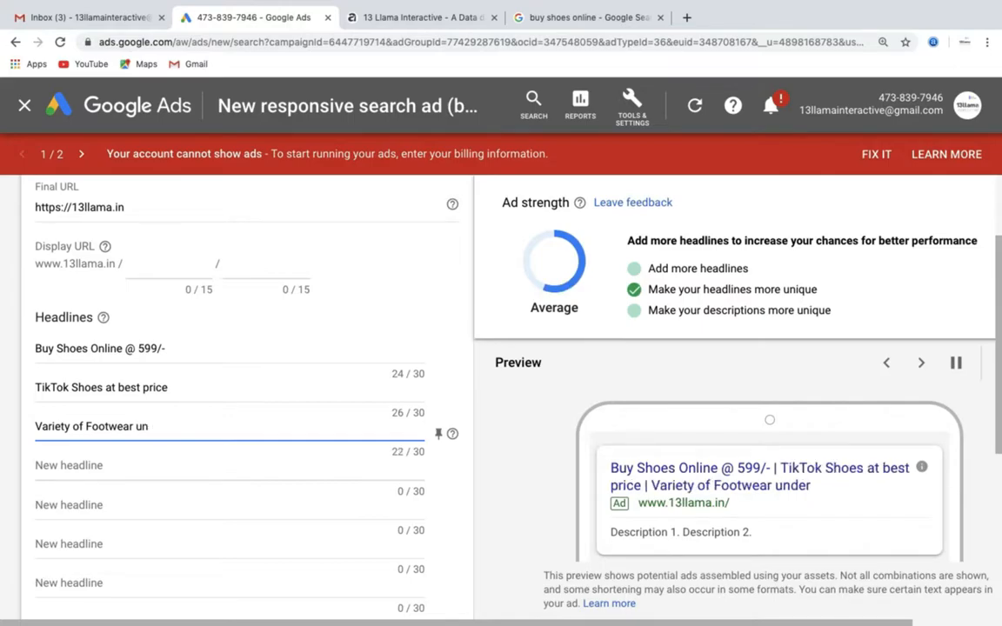
- Enter "Best quality Shoes" as the fourth headline of the responsive search ad
{"action": "left_click", "coordinate": [60, 463]}
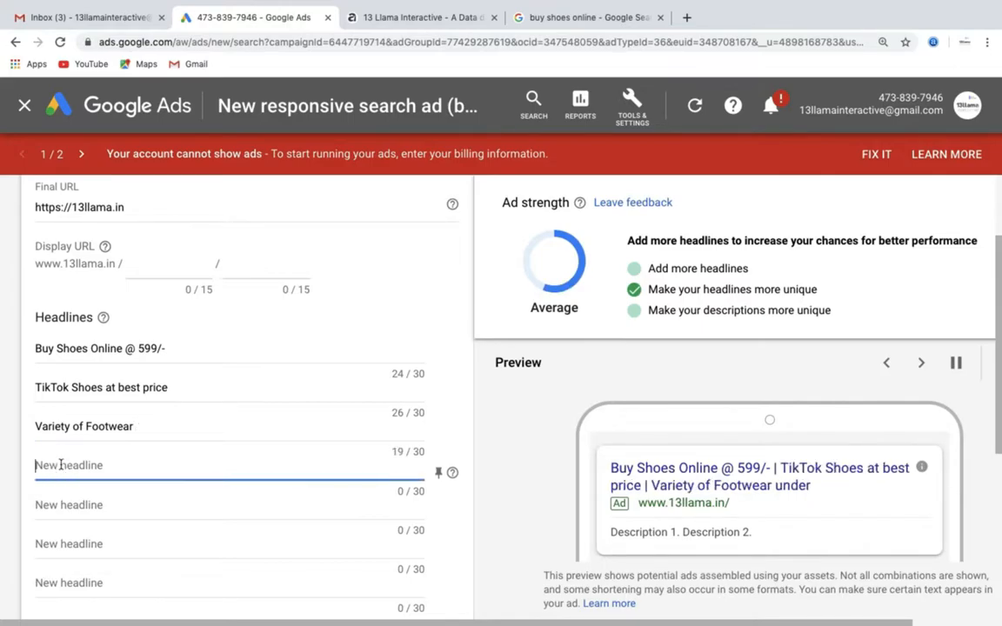
{"action": "type", "text": "Best q"}
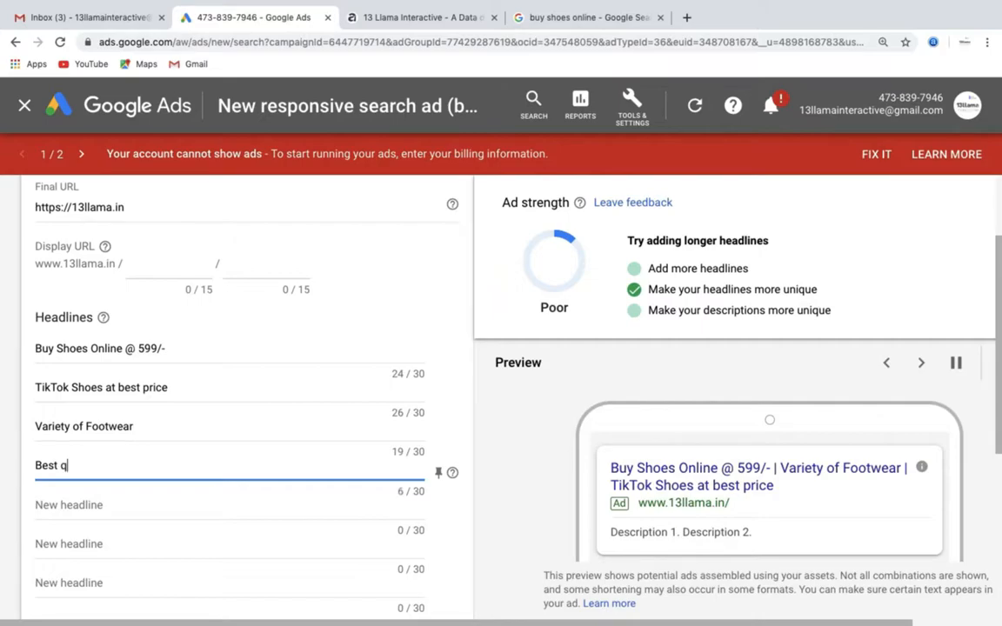
{"action": "type", "text": "uality Shoes"}
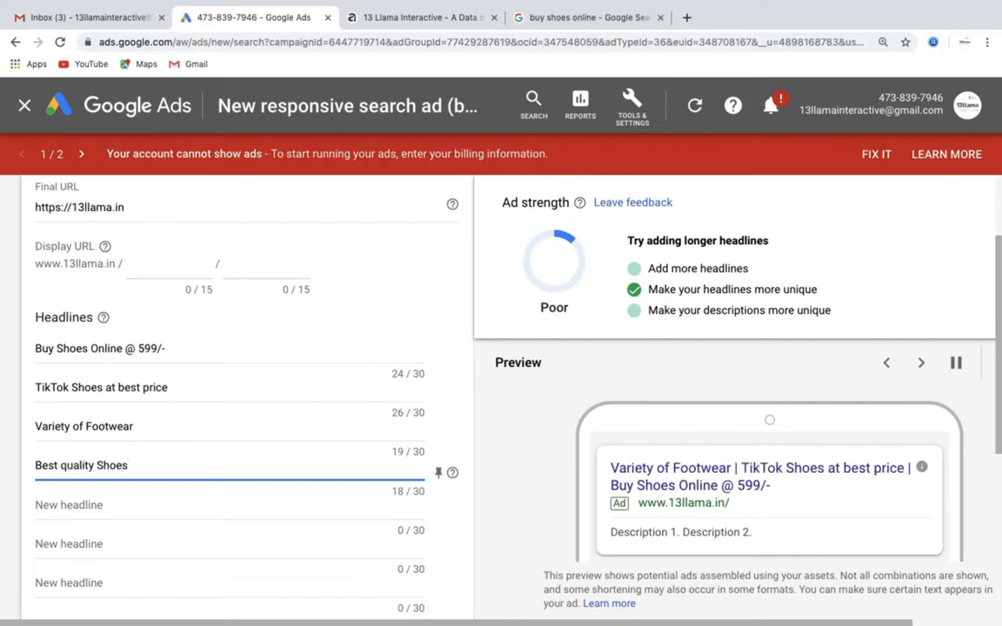
- Enter "10% Off on all TikTok Shoes" as the fifth headline of the responsive search ad
{"action": "left_click", "coordinate": [43, 506]}
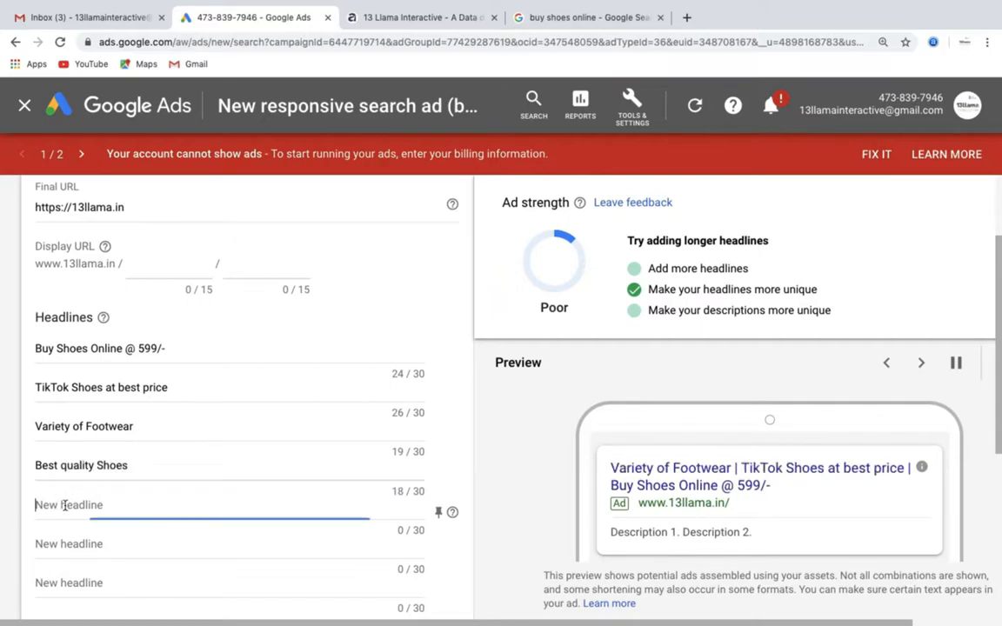
{"action": "type", "text": "10%"}
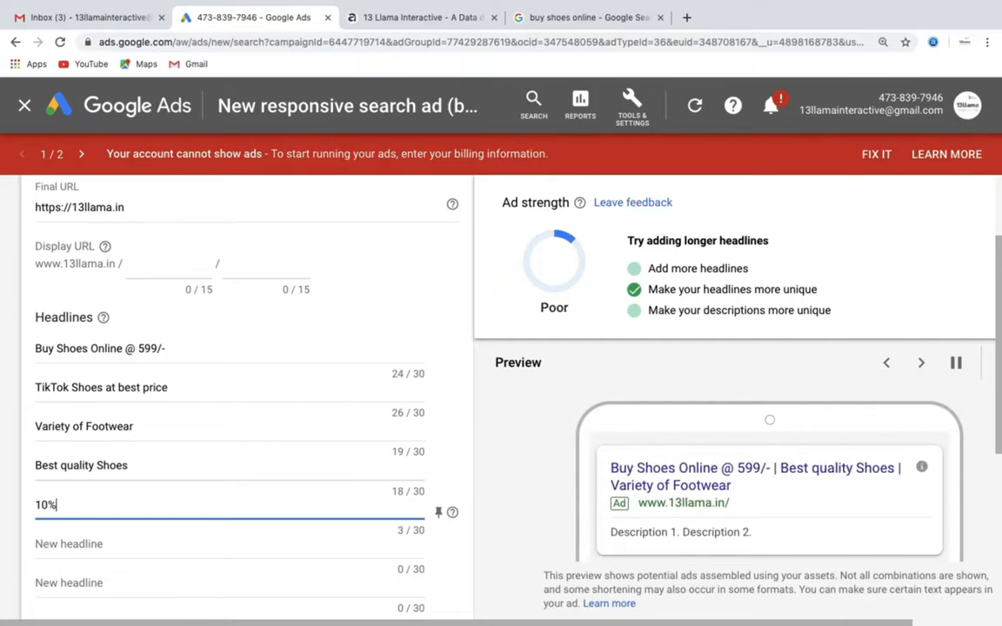
{"action": "type", "text": " Off on all TikTok Shoes"}
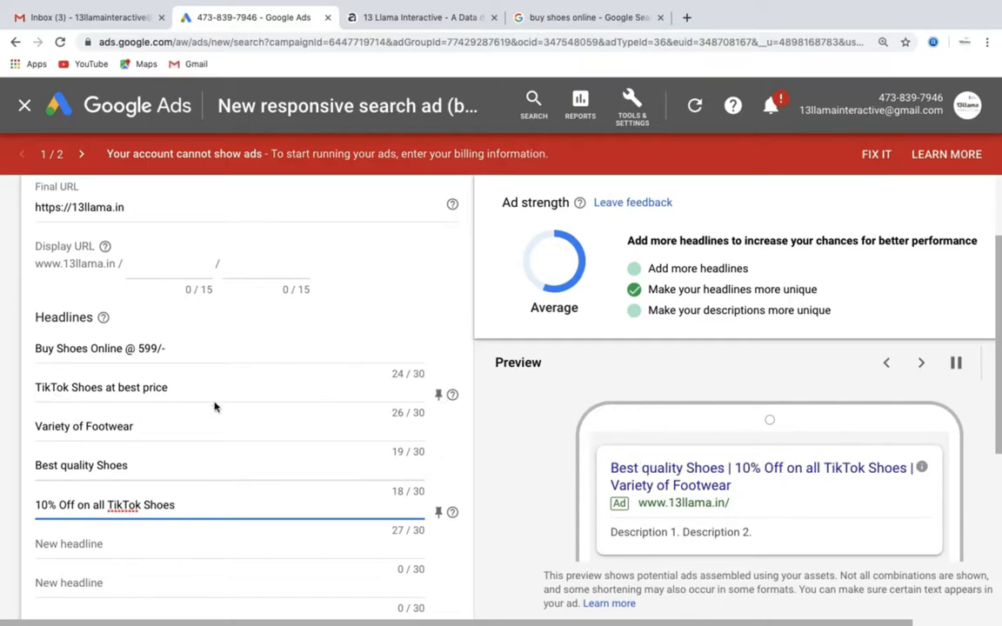
- Pin the headlines "TikTok Shoes at best price" and "10% Off on all TikTok Shoes" to position 1
{"action": "left_click", "coordinate": [439, 396]}
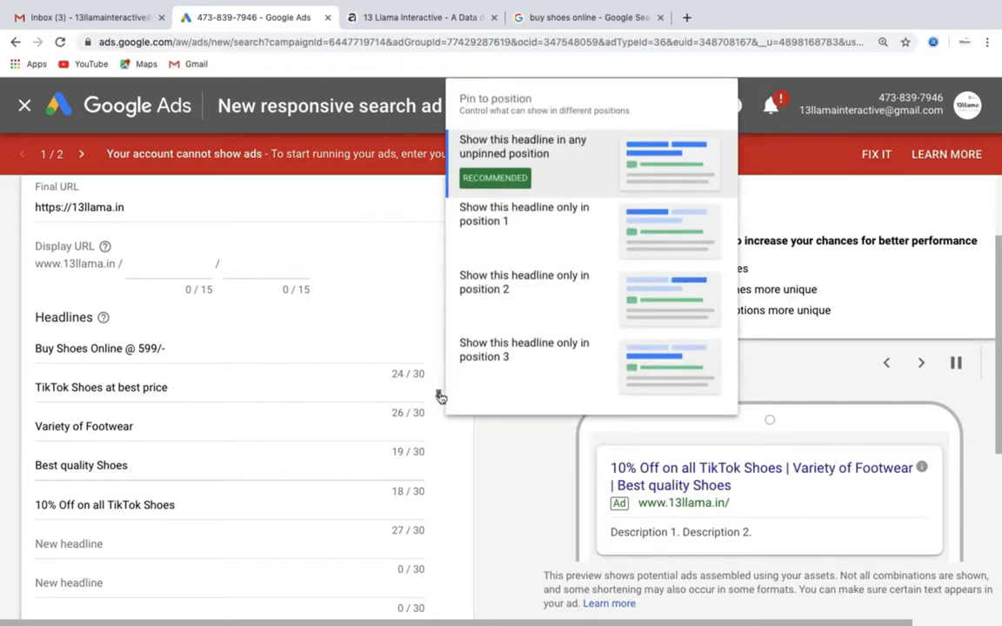
{"action": "left_click", "coordinate": [539, 244]}
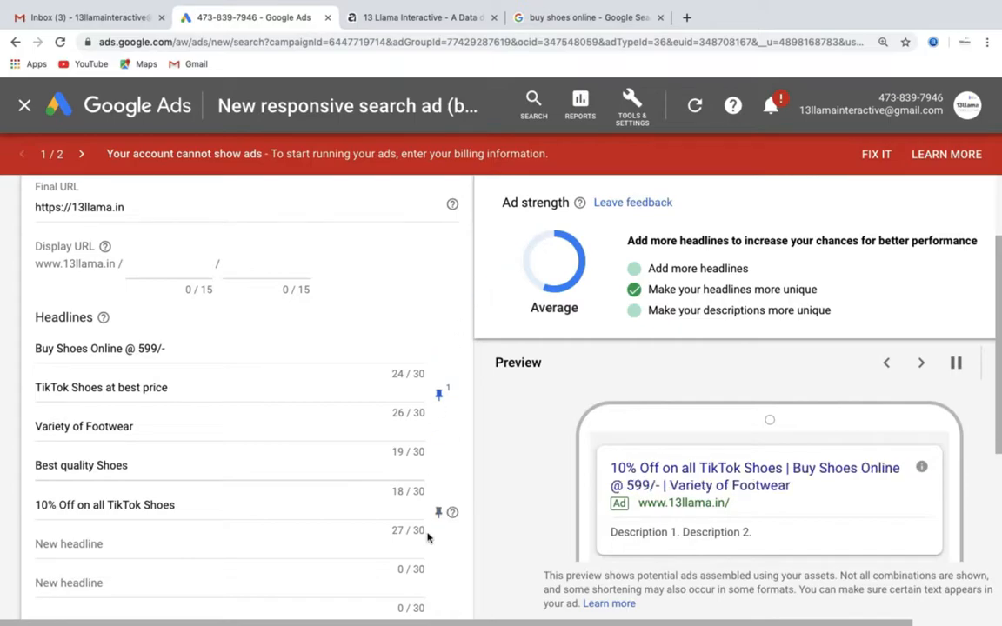
{"action": "left_click", "coordinate": [440, 515]}
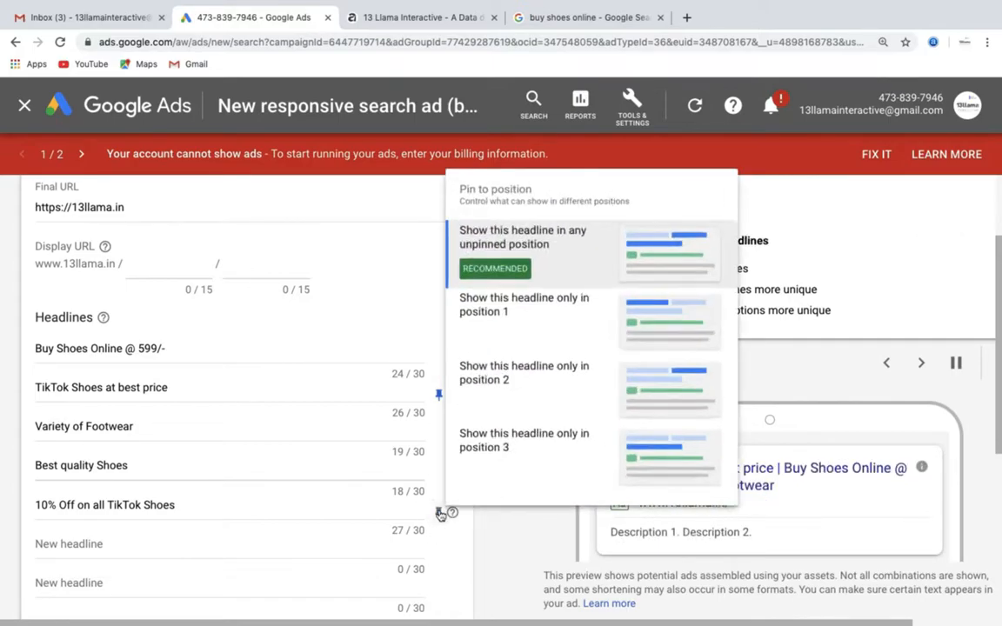
{"action": "left_click", "coordinate": [539, 331]}
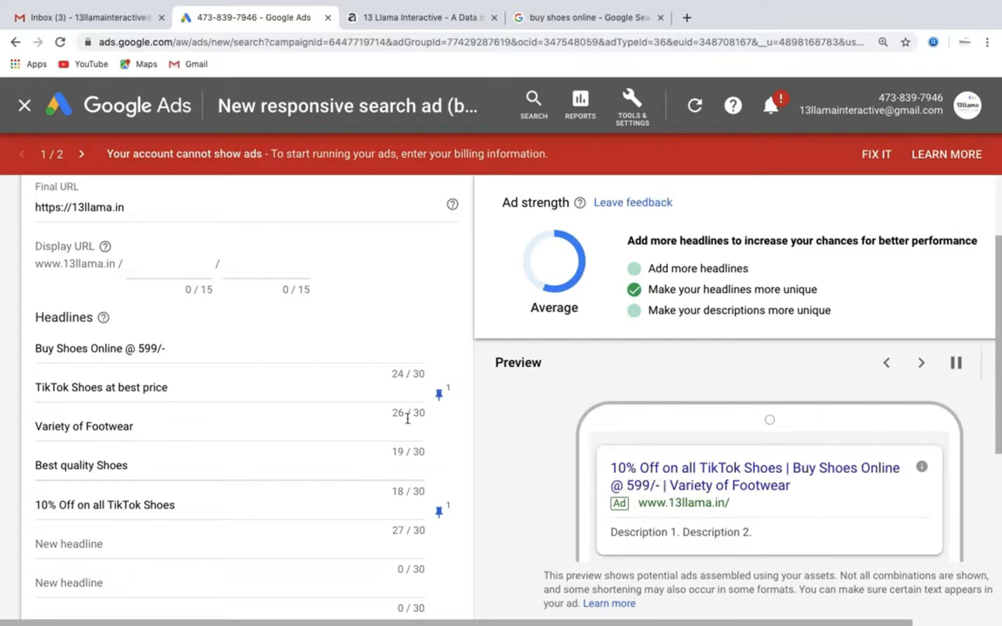
- Pin the headlines "Best quality Shoes" and "Buy Shoes Online @ 599/-" to position 2, and "Variety of Footwear" to position 3
{"action": "scroll", "coordinate": [349, 440], "scroll_direction": "down", "scroll_amount": 1}
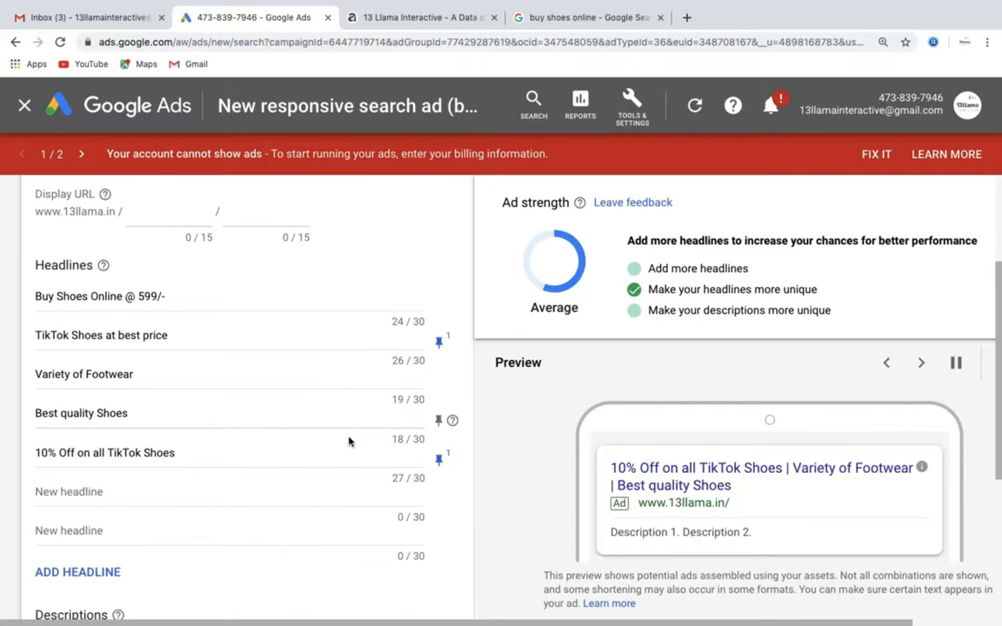
{"action": "left_click", "coordinate": [439, 420]}
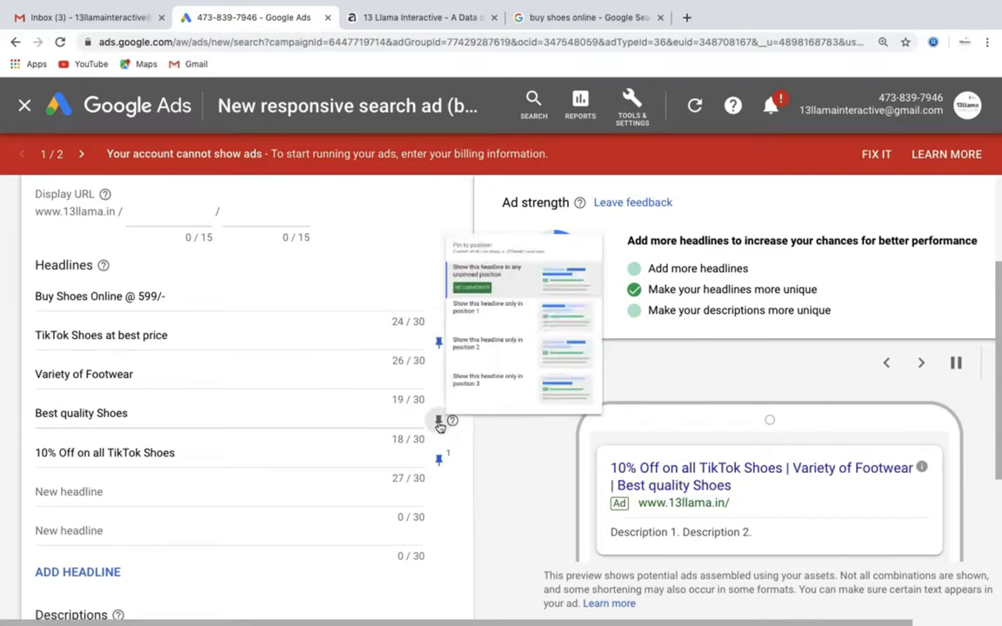
{"action": "left_click", "coordinate": [539, 301]}
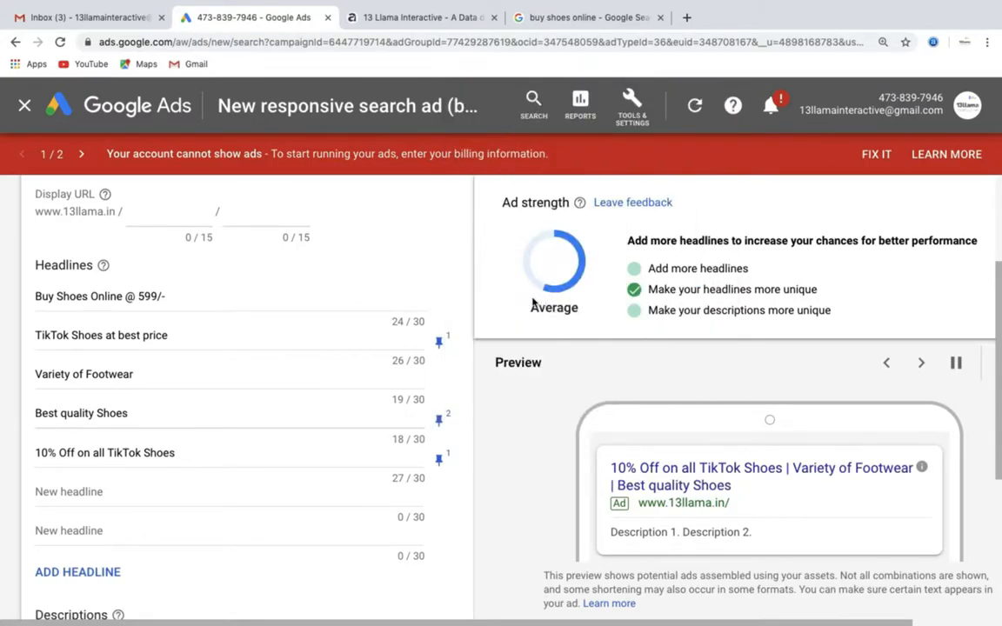
{"action": "left_click", "coordinate": [439, 304]}
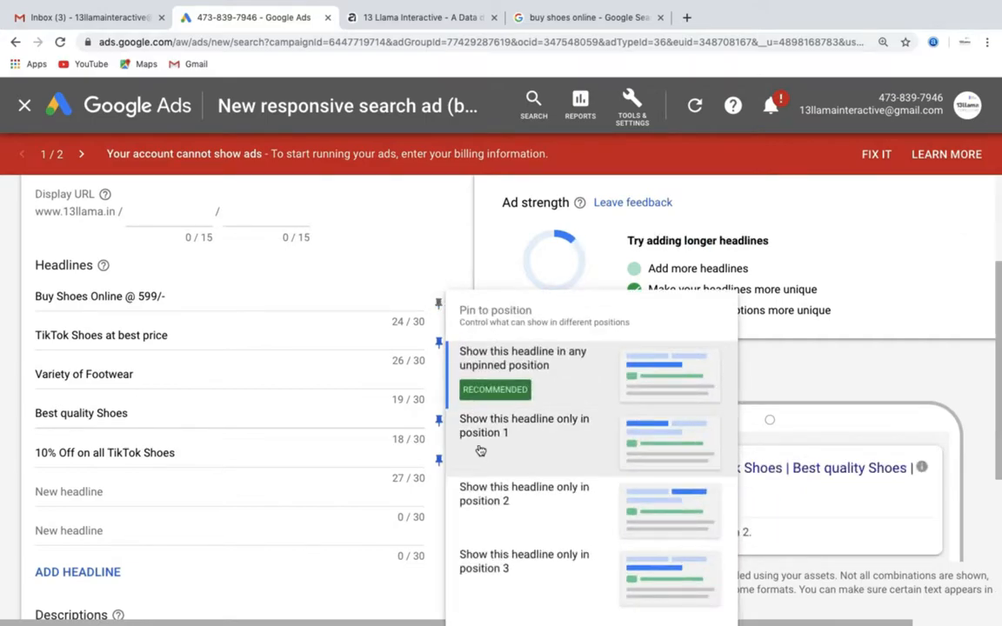
{"action": "left_click", "coordinate": [484, 512]}
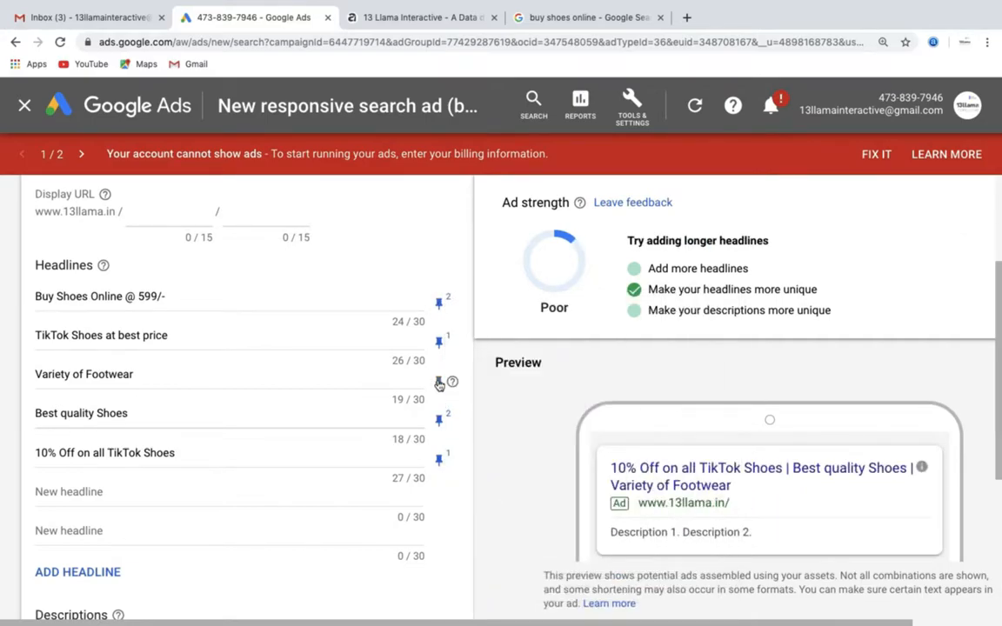
{"action": "left_click", "coordinate": [439, 382]}
{"action": "left_click", "coordinate": [508, 369]}
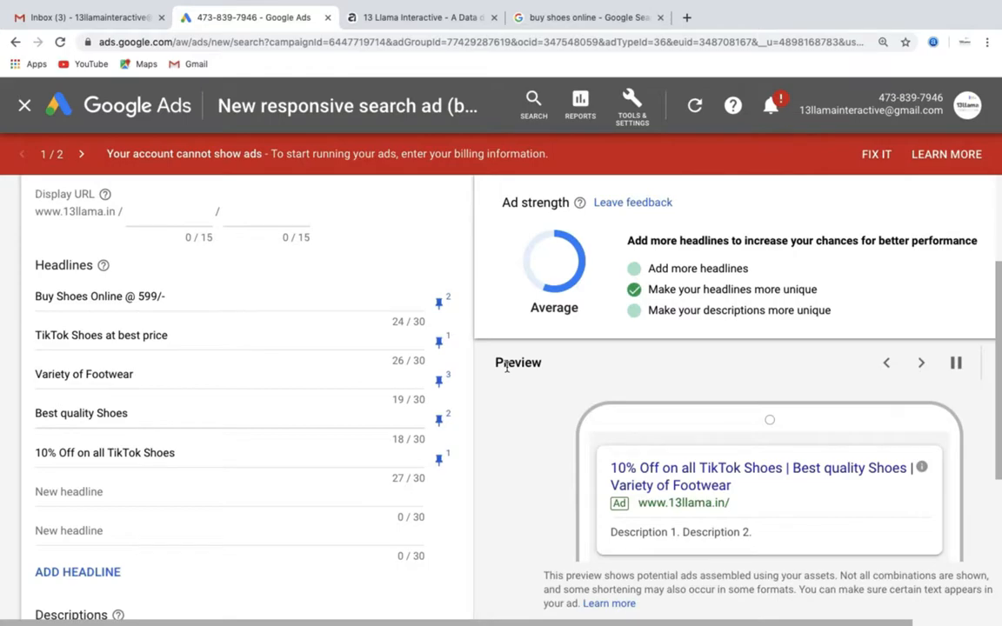
- Examine the position pinning options for the first description without choosing one, and review the pinned headlines in the ad preview
{"action": "scroll", "coordinate": [335, 405], "scroll_direction": "down", "scroll_amount": 1}
{"action": "scroll", "coordinate": [335, 405], "scroll_direction": "down", "scroll_amount": 3}
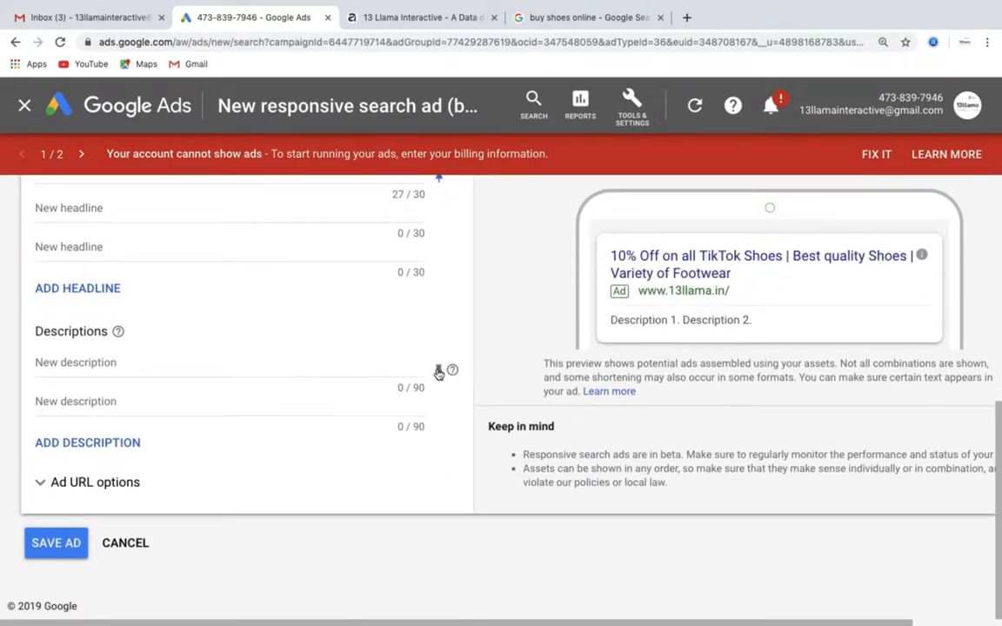
{"action": "left_click", "coordinate": [438, 371]}
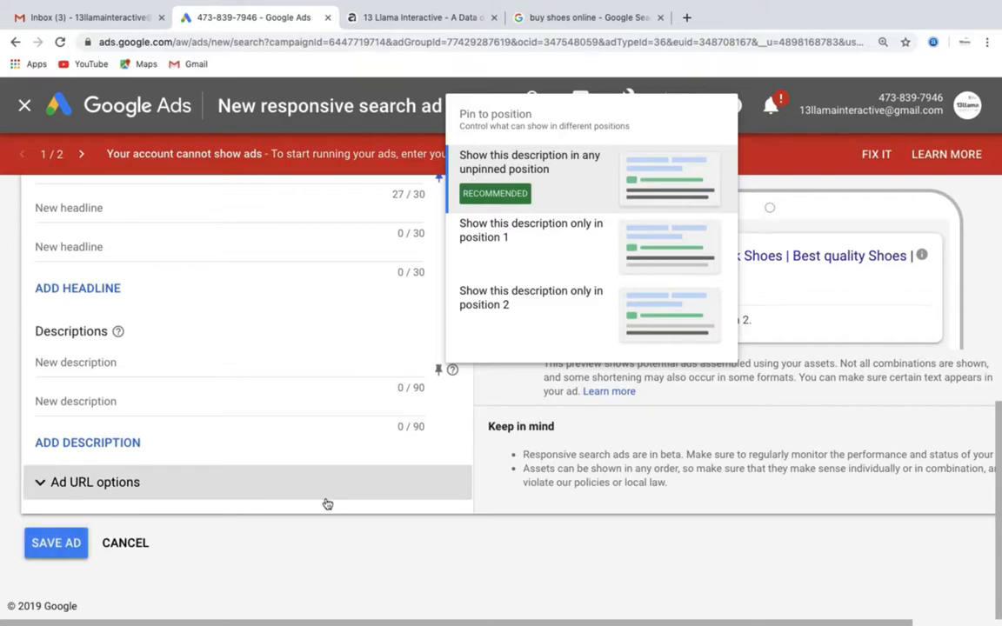
{"action": "left_click", "coordinate": [324, 544]}
{"action": "scroll", "coordinate": [325, 548], "scroll_direction": "up", "scroll_amount": 4}
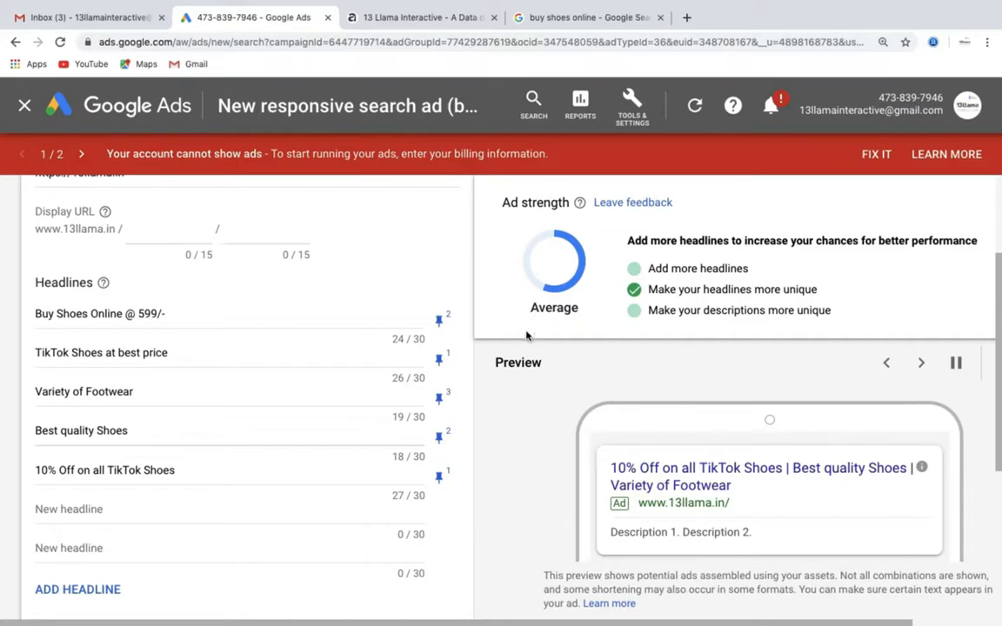
{"action": "scroll", "coordinate": [527, 335], "scroll_direction": "down", "scroll_amount": 5}
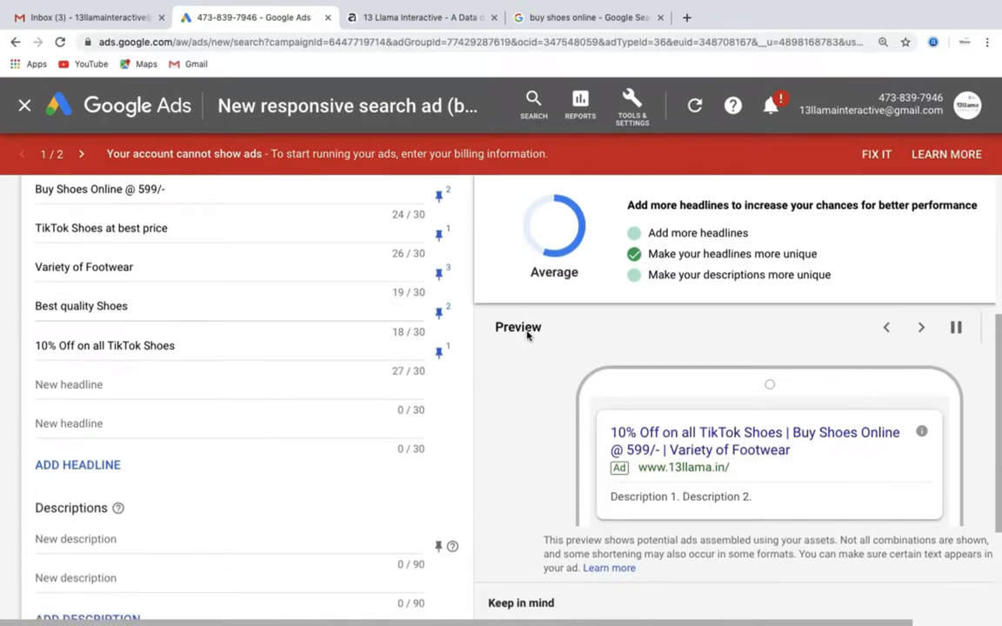